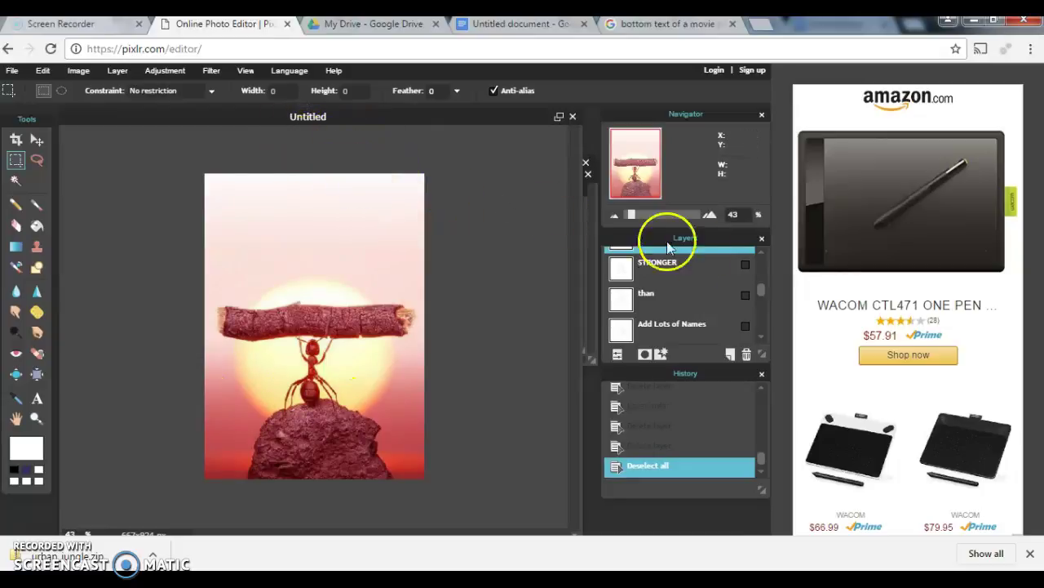
- Turn on visibility for the STRONGER, than, MAN and Add Lots of Names credits layers
{"action": "left_click_drag", "start_coordinate": [762, 290], "coordinate": [758, 336]}
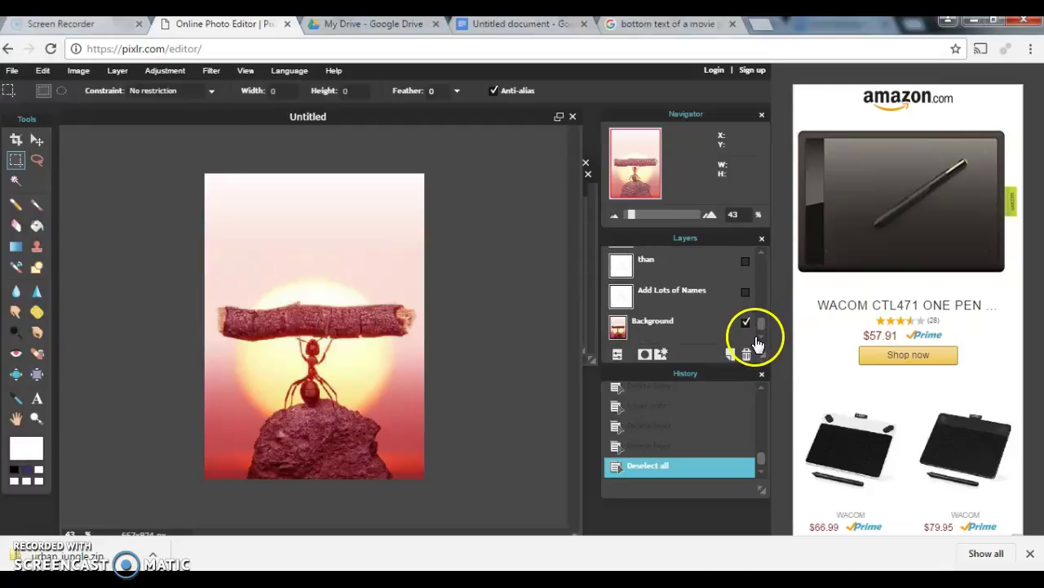
{"action": "left_click", "coordinate": [677, 325]}
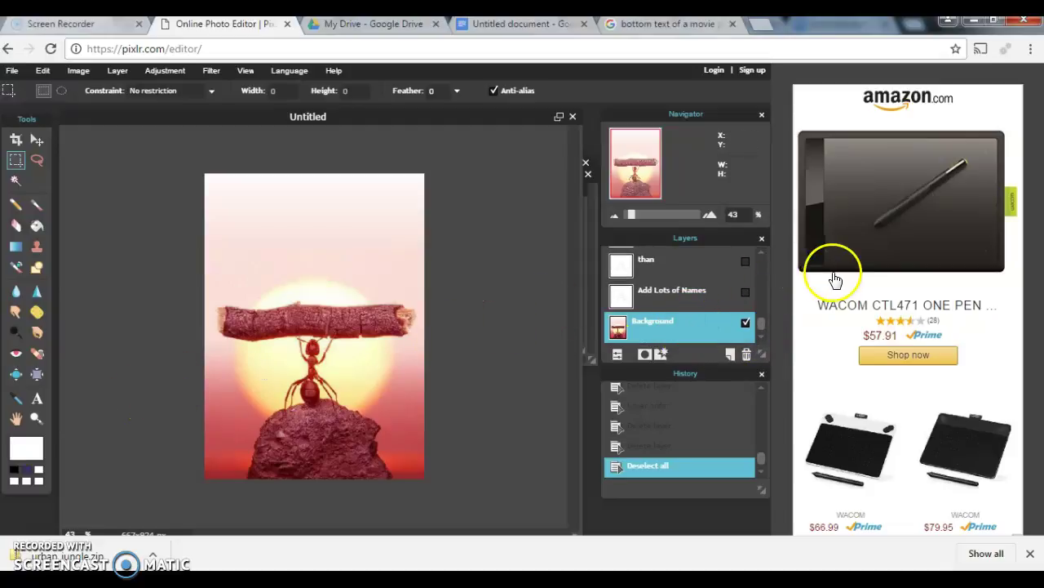
{"action": "left_click_drag", "start_coordinate": [764, 327], "coordinate": [760, 269]}
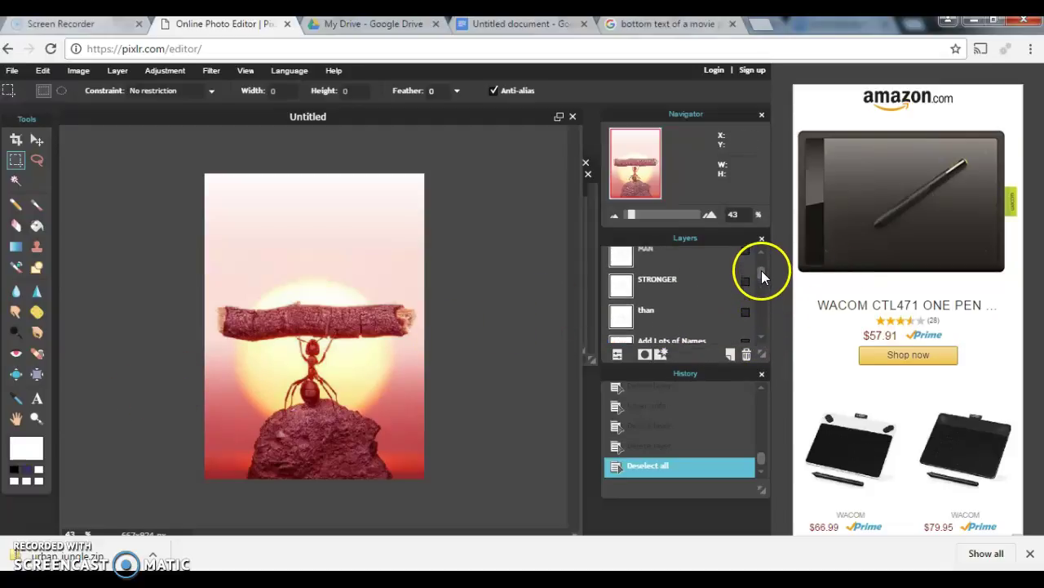
{"action": "left_click", "coordinate": [746, 287]}
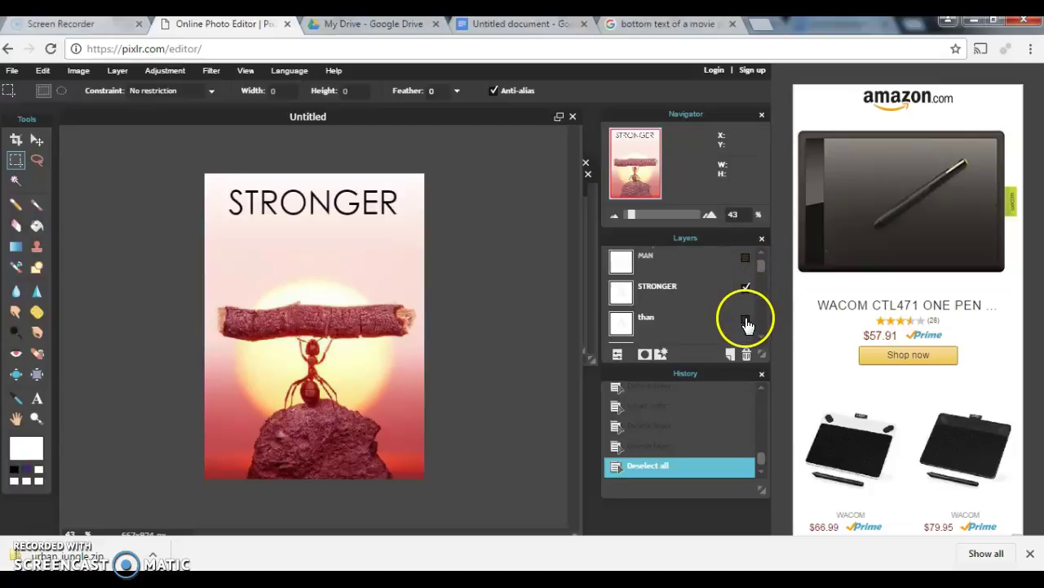
{"action": "left_click", "coordinate": [746, 317]}
{"action": "left_click", "coordinate": [744, 260]}
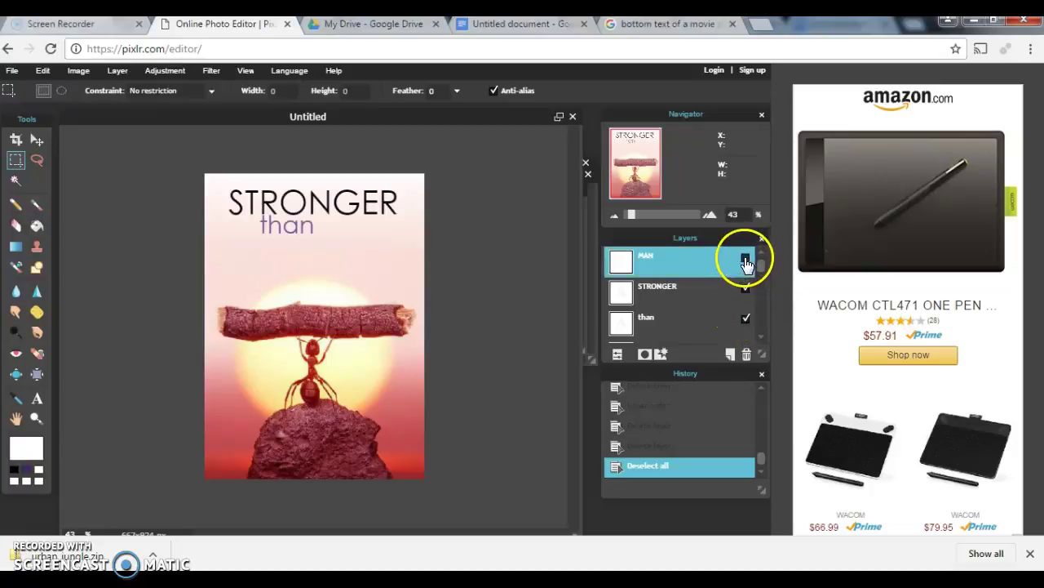
{"action": "left_click", "coordinate": [745, 260]}
{"action": "left_click_drag", "start_coordinate": [767, 266], "coordinate": [761, 304]}
{"action": "left_click", "coordinate": [745, 317]}
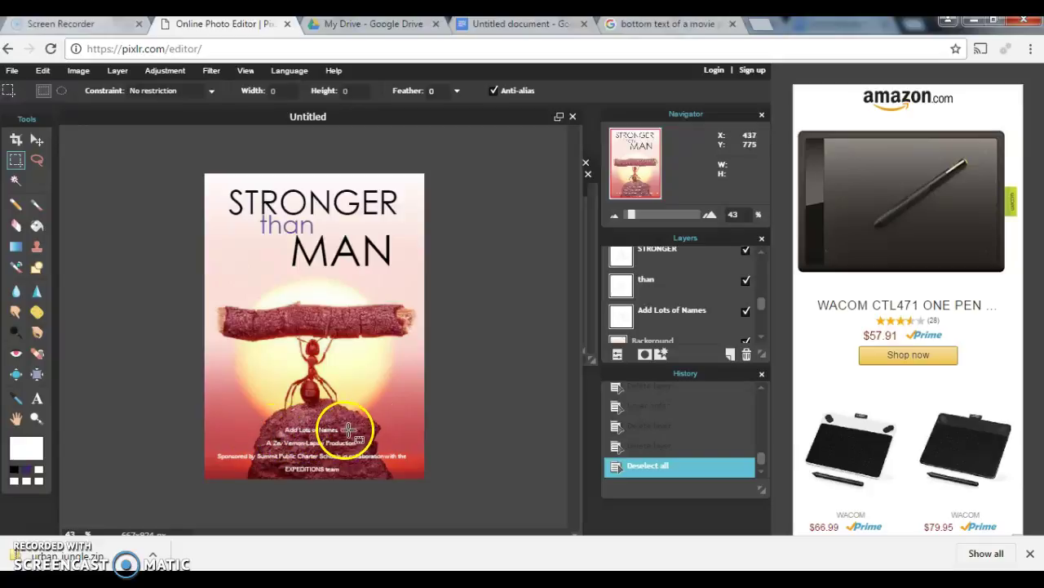
{"action": "left_click", "coordinate": [651, 318]}
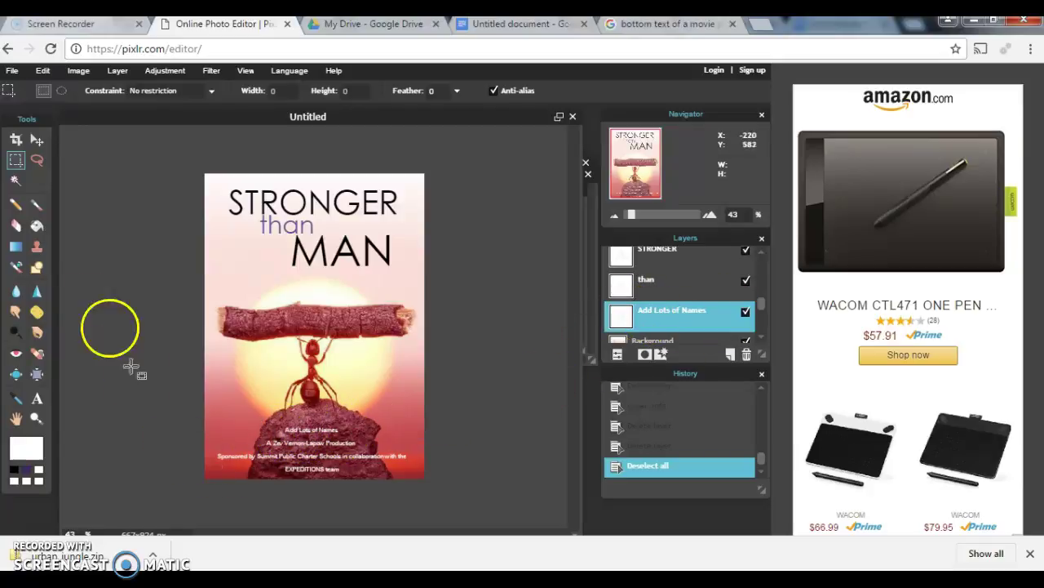
{"action": "left_click", "coordinate": [37, 398]}
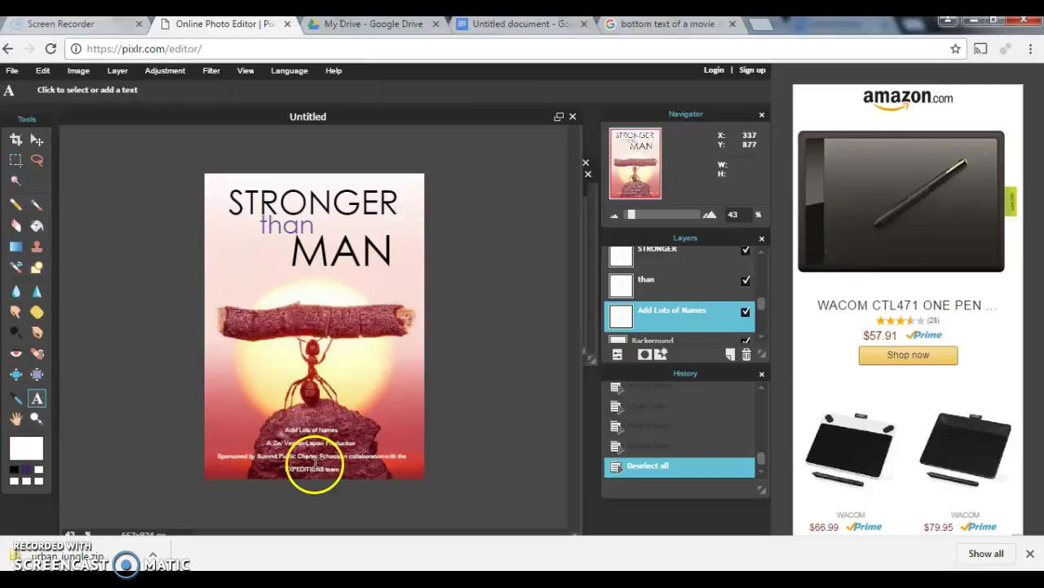
{"action": "left_click", "coordinate": [319, 457]}
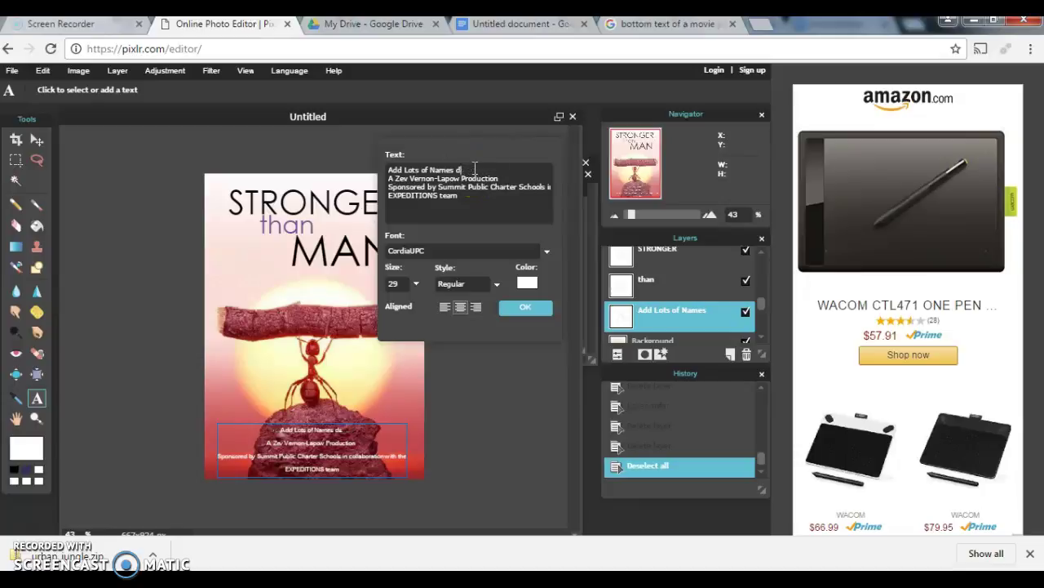
{"action": "left_click", "coordinate": [525, 307]}
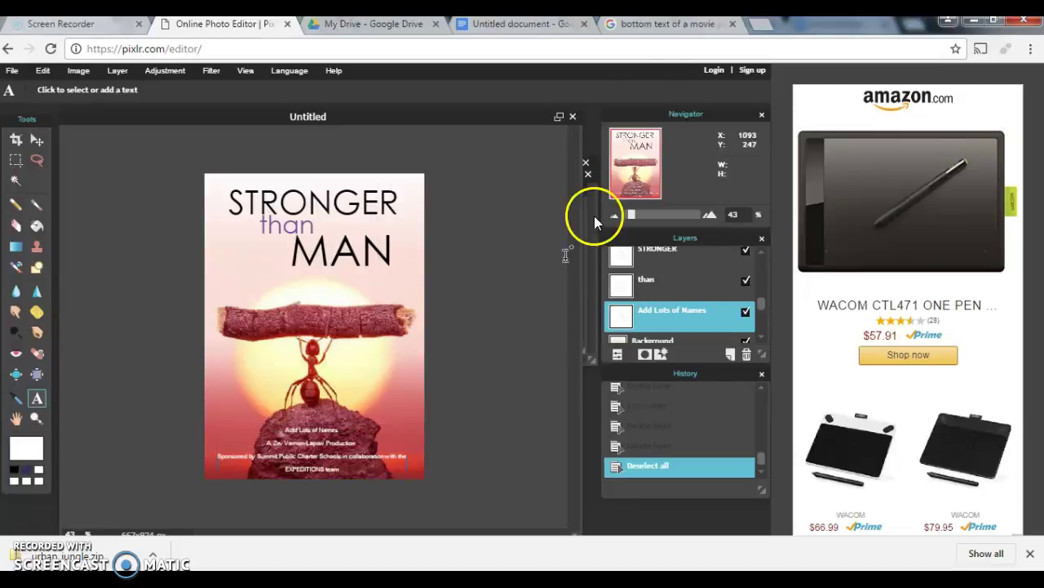
{"action": "left_click", "coordinate": [671, 26]}
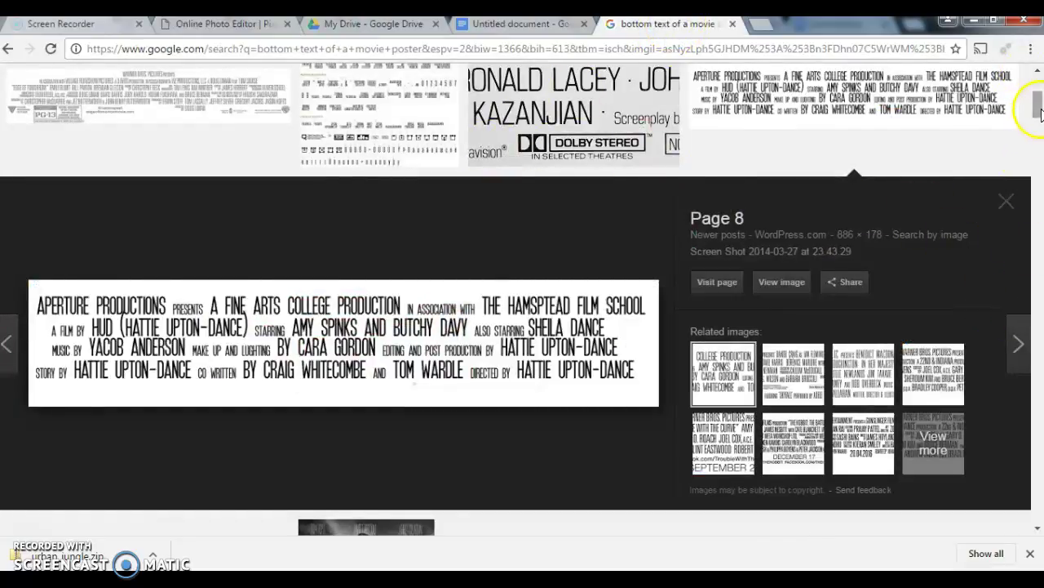
{"action": "left_click_drag", "start_coordinate": [1037, 107], "coordinate": [1035, 32]}
{"action": "left_click", "coordinate": [921, 187]}
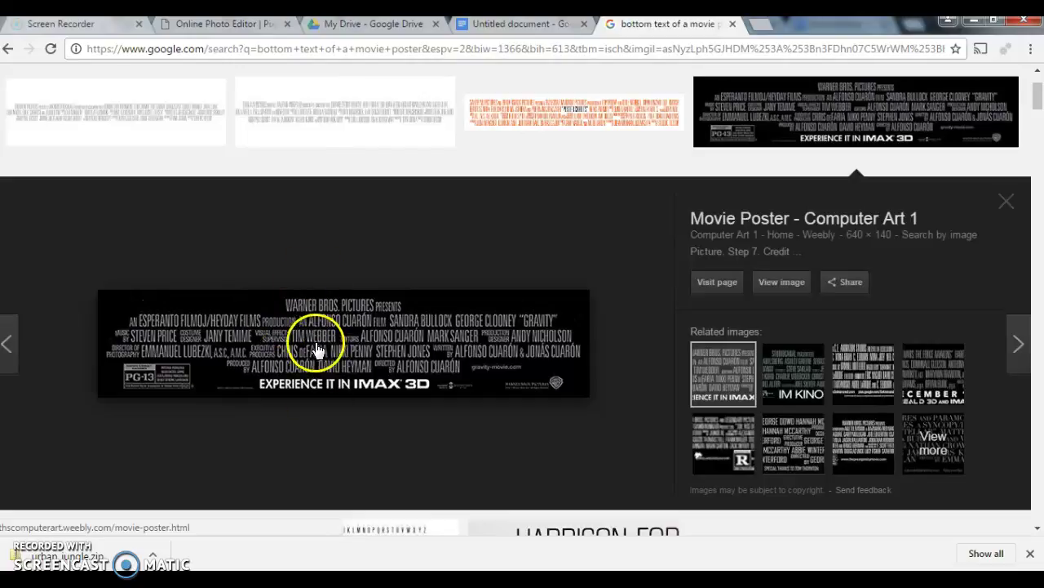
{"action": "left_click", "coordinate": [233, 25]}
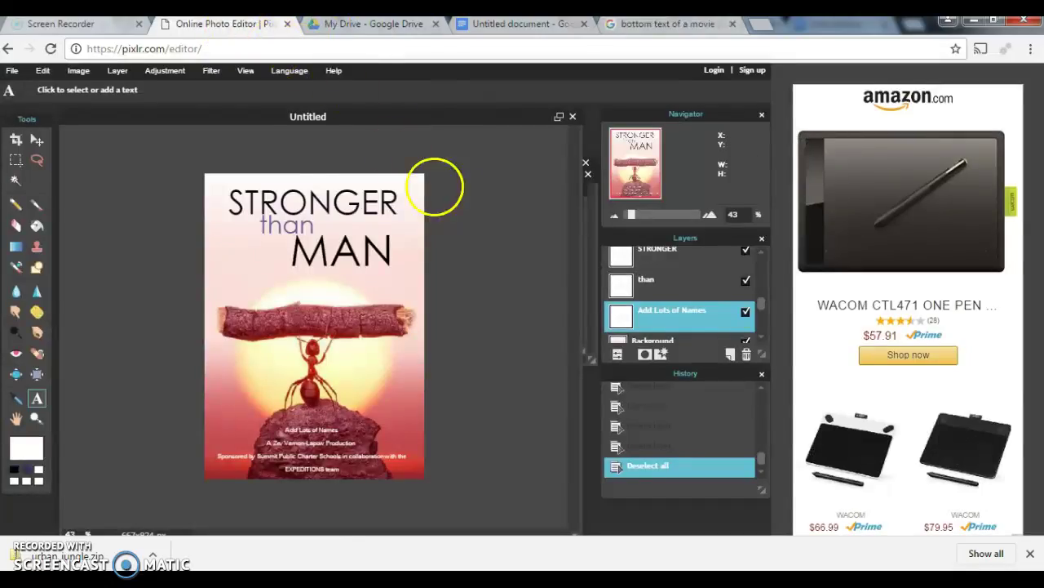
- Hide the Add Lots of Names credits and select the STRONGER layer
{"action": "left_click", "coordinate": [747, 313]}
{"action": "left_click_drag", "start_coordinate": [759, 299], "coordinate": [763, 262]}
{"action": "left_click", "coordinate": [661, 287]}
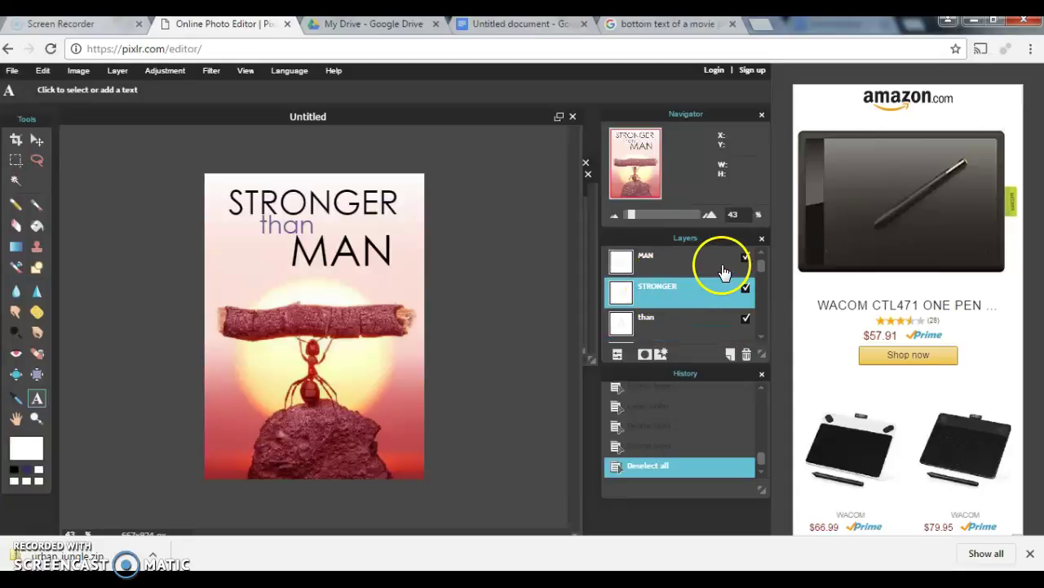
- Reduce the STRONGER text size from 99 to 96
{"action": "left_click", "coordinate": [324, 204]}
{"action": "left_click", "coordinate": [416, 284]}
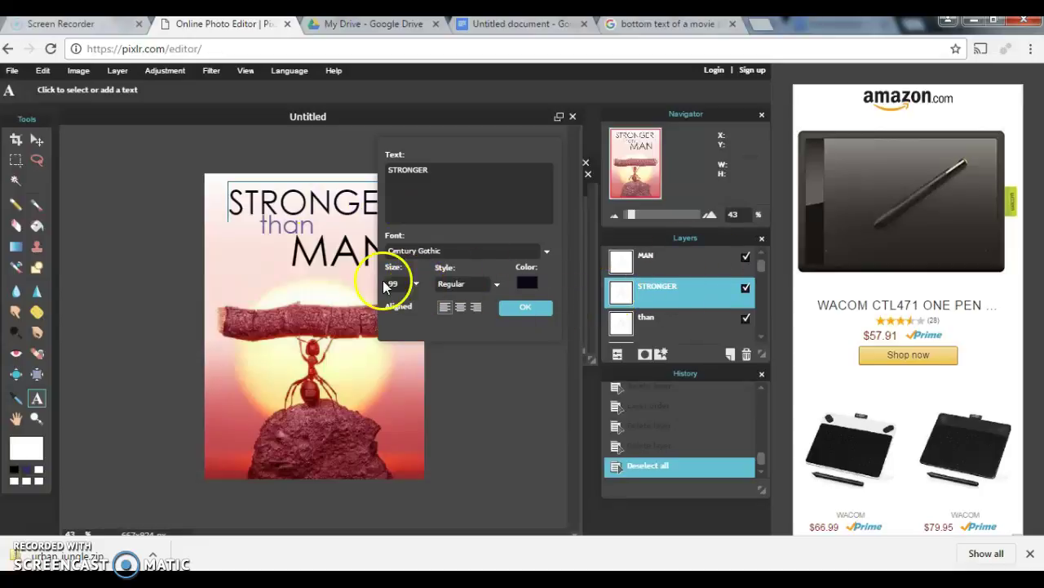
{"action": "left_click", "coordinate": [36, 397]}
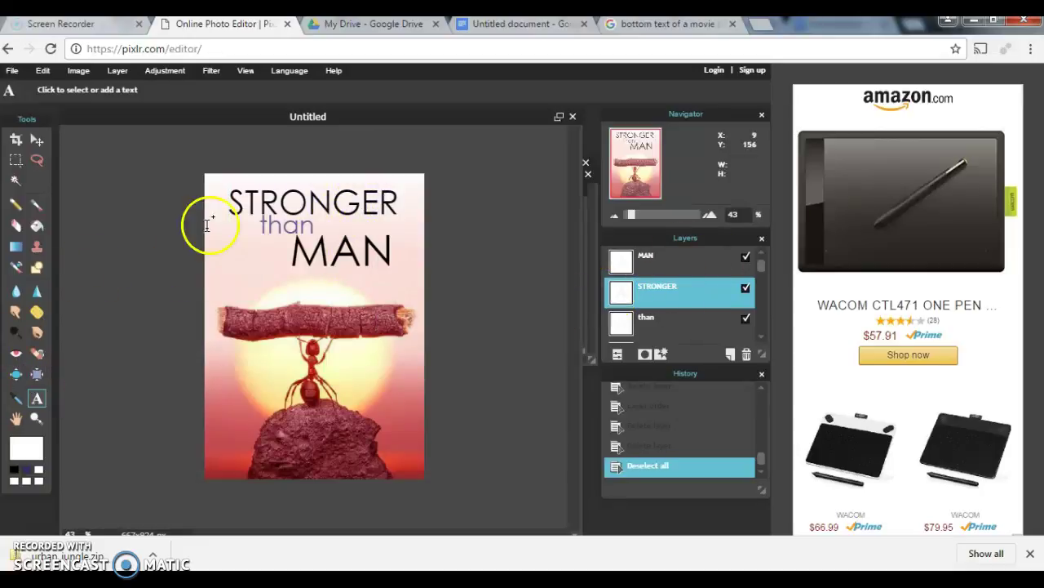
{"action": "left_click", "coordinate": [245, 200]}
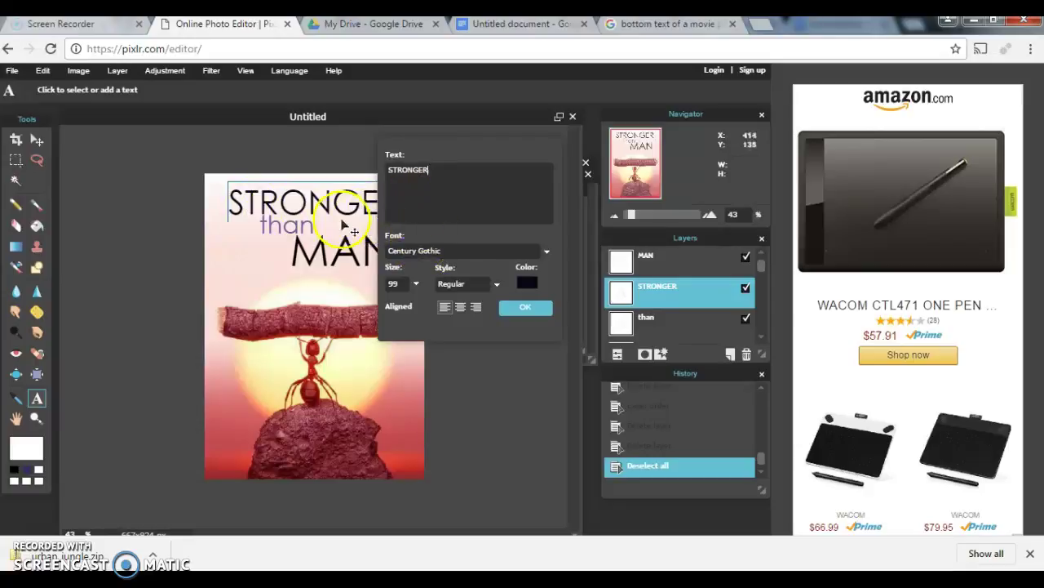
{"action": "left_click_drag", "start_coordinate": [467, 147], "coordinate": [533, 155]}
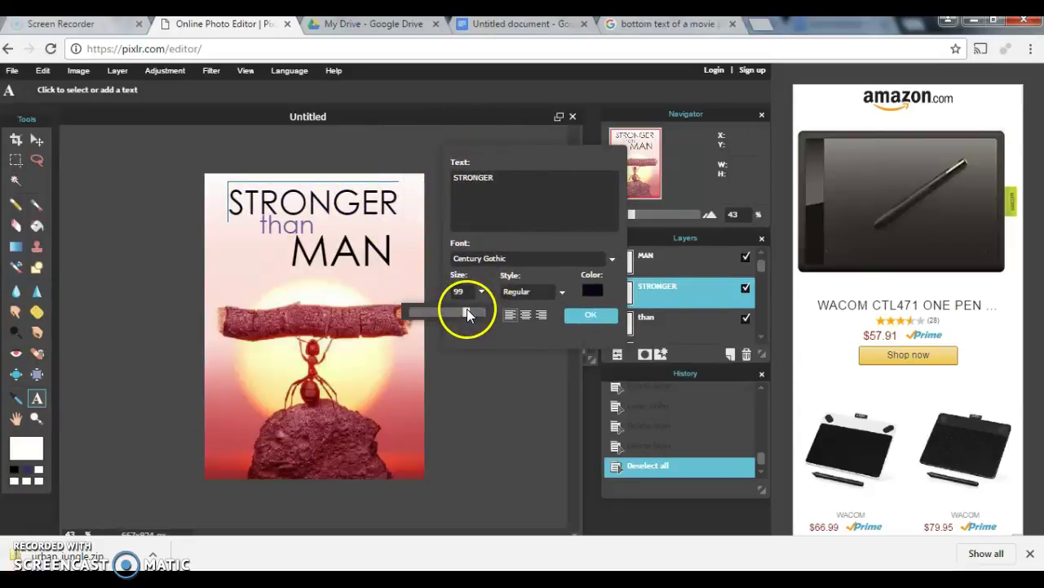
{"action": "mouse_move", "coordinate": [467, 308]}
{"action": "left_mouse_down"}
{"action": "mouse_move", "coordinate": [480, 309]}
{"action": "mouse_move", "coordinate": [438, 309]}
{"action": "mouse_move", "coordinate": [465, 309]}
{"action": "left_mouse_up"}
- Nudge STRONGER slightly to the left with the Move tool
{"action": "left_click", "coordinate": [37, 139]}
{"action": "left_click", "coordinate": [332, 206]}
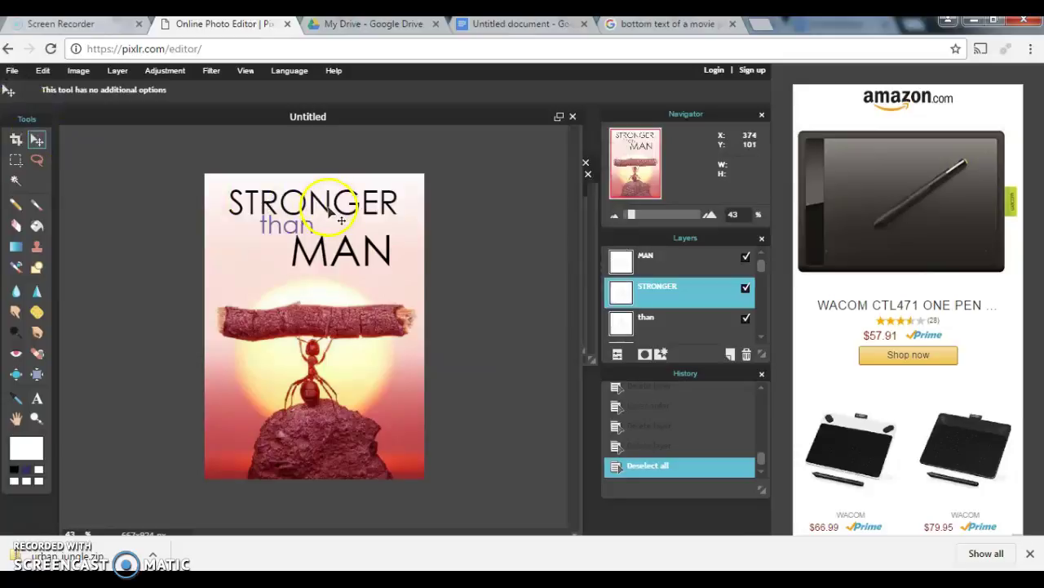
{"action": "left_click_drag", "start_coordinate": [330, 212], "coordinate": [328, 210]}
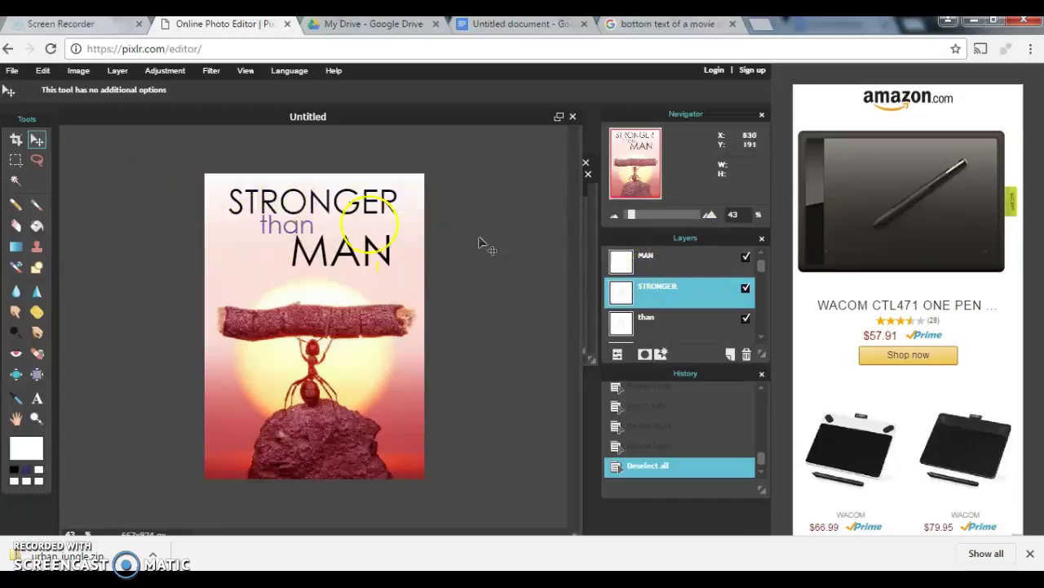
- Apply Copperplate Gothic Bold to the STRONGER text
{"action": "left_click", "coordinate": [37, 398]}
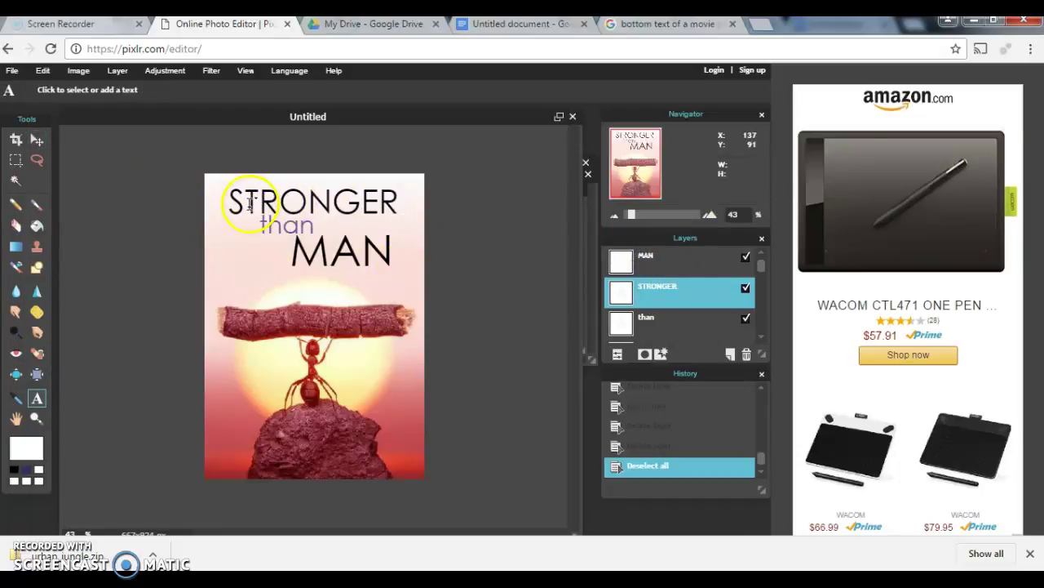
{"action": "left_click", "coordinate": [298, 214]}
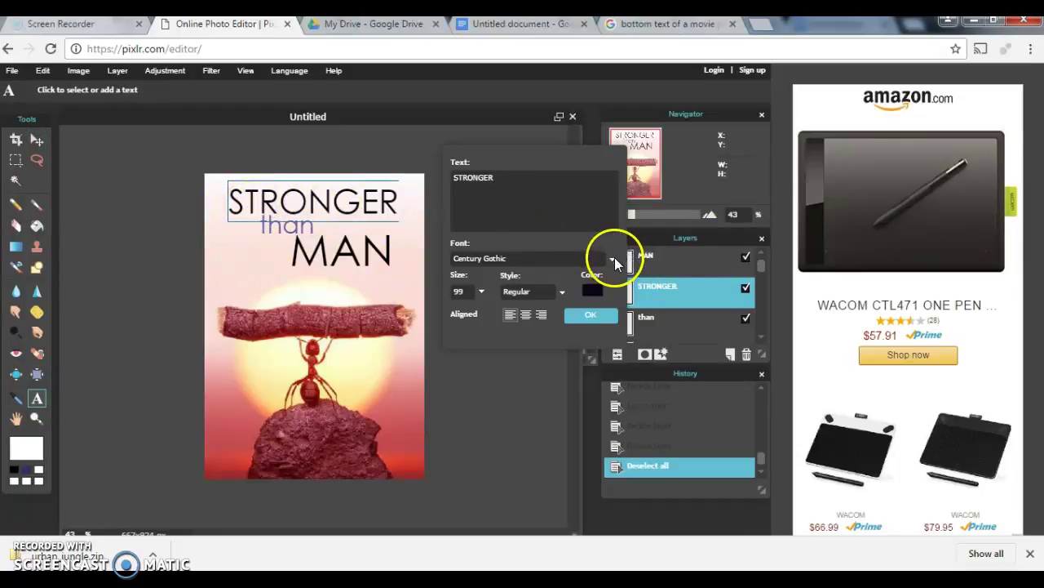
{"action": "left_click", "coordinate": [543, 262]}
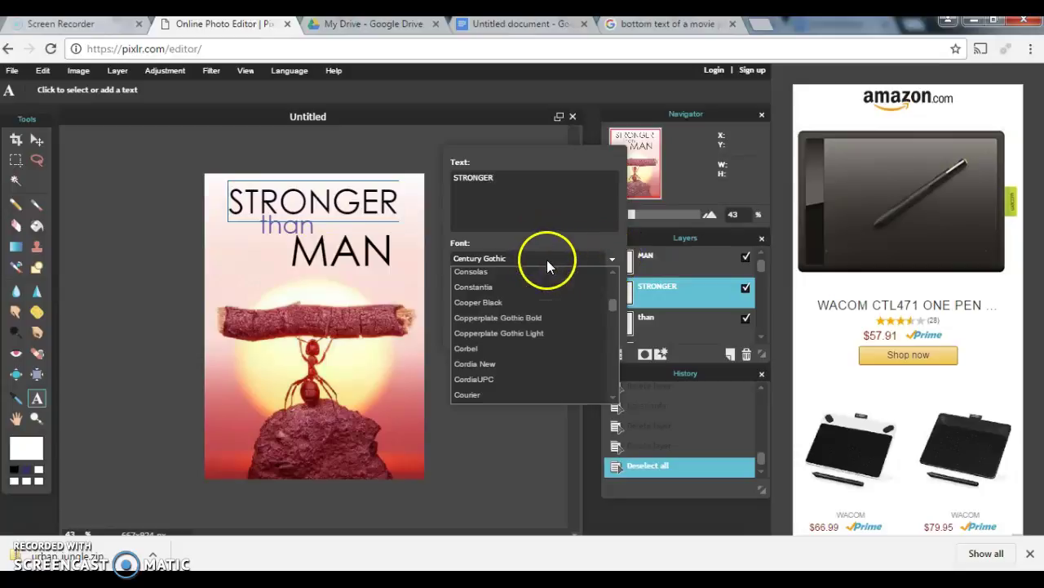
{"action": "left_click", "coordinate": [519, 317]}
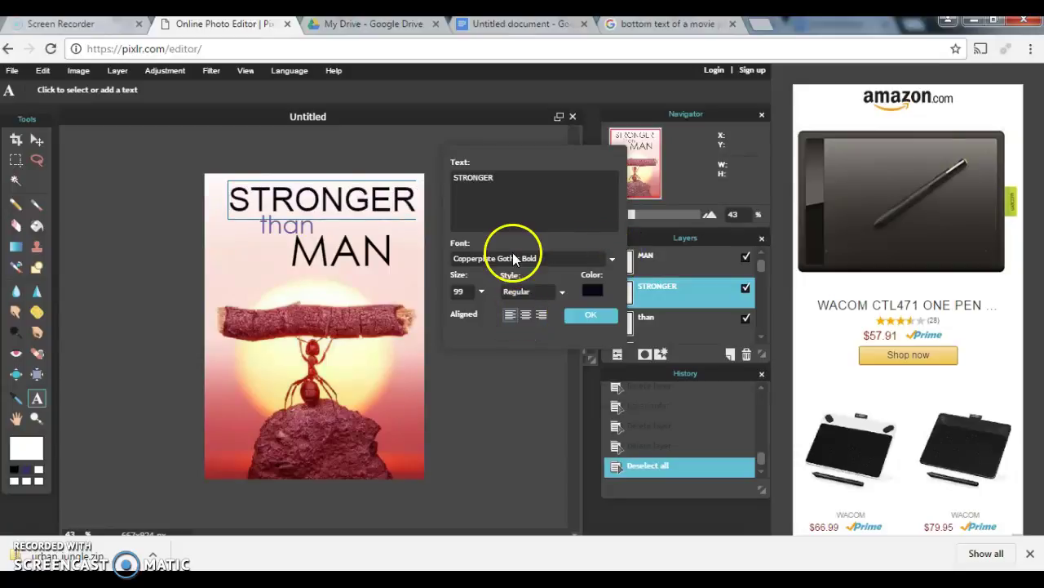
- Preview further fonts on STRONGER, including Courier, by stepping down the font list
{"action": "left_click", "coordinate": [516, 258]}
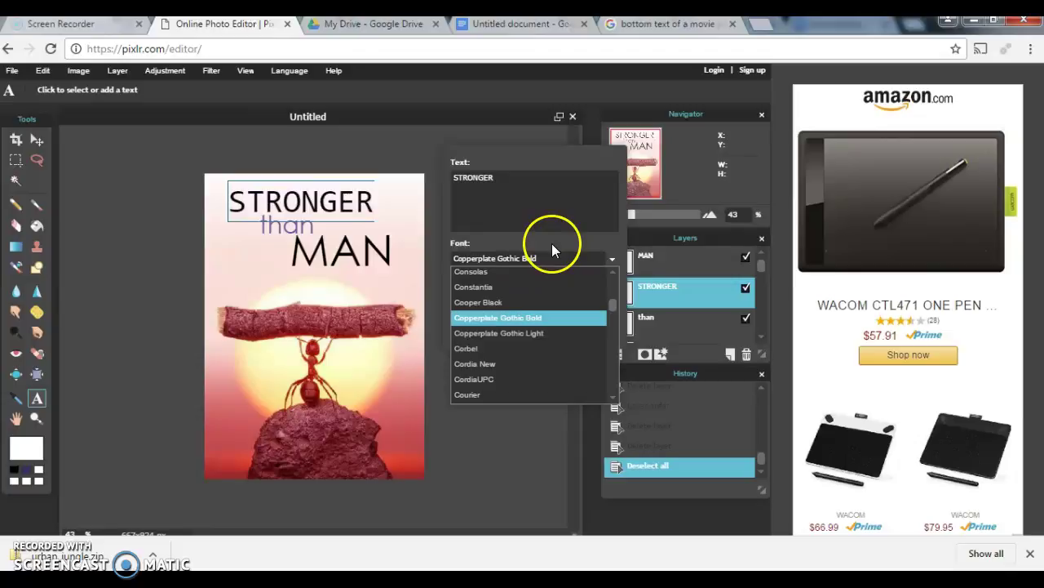
{"action": "key", "text": "Down"}
{"action": "key", "text": "Down"}
{"action": "key", "text": "Down"}
{"action": "key", "text": "Down"}
{"action": "key", "text": "Down"}
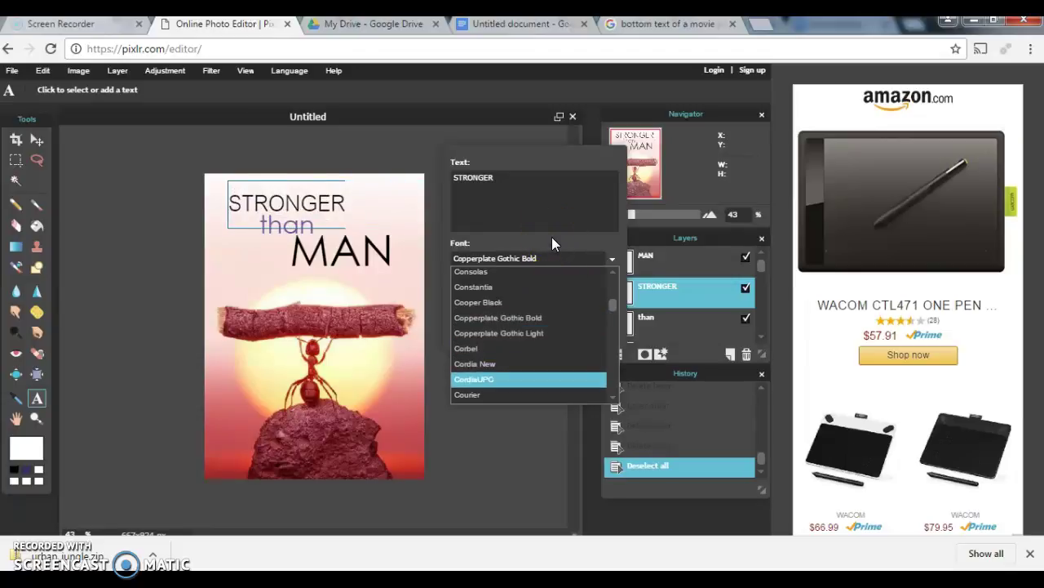
{"action": "key", "text": "Down"}
{"action": "key", "text": "Down"}
{"action": "key", "text": "Down"}
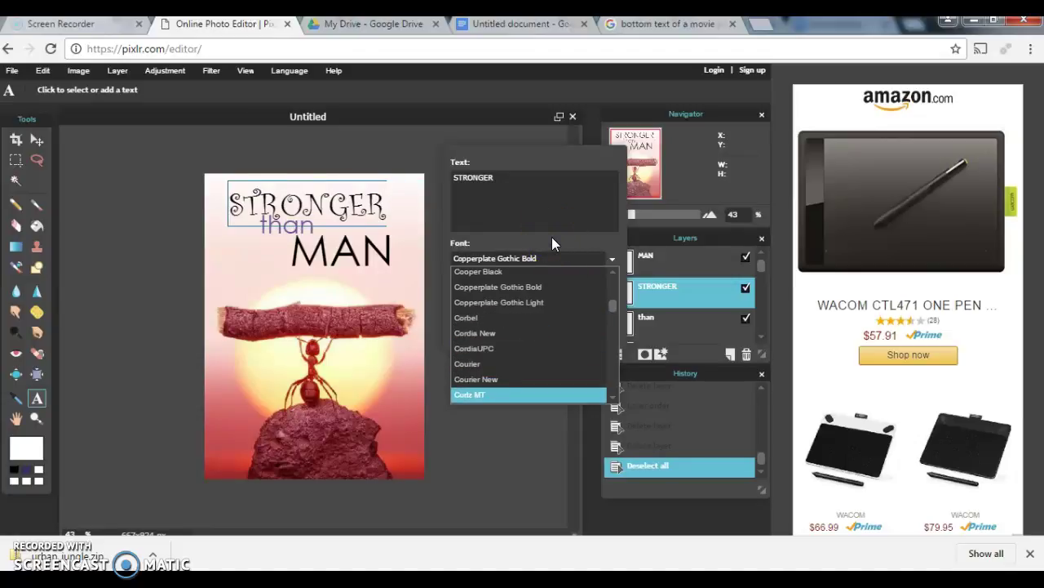
{"action": "key", "text": "Down"}
{"action": "key", "text": "Down"}
{"action": "key", "text": "Down"}
{"action": "key", "text": "Down"}
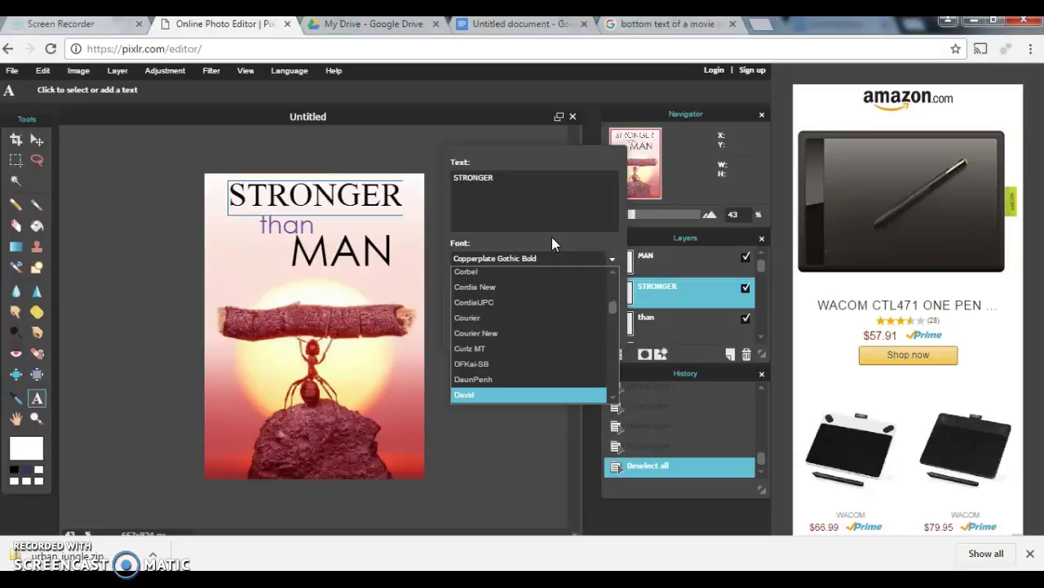
{"action": "key", "text": "Down"}
{"action": "key", "text": "Down"}
{"action": "key", "text": "Down"}
{"action": "key", "text": "Down"}
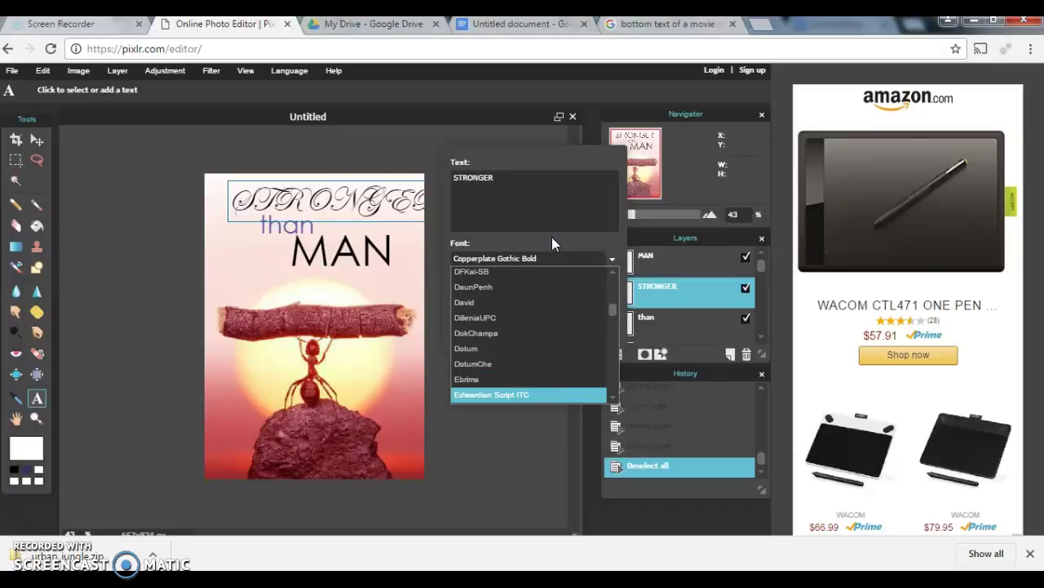
- Apply Edwardian Script ITC to STRONGER, shift it left and reduce its size to 98
{"action": "left_click", "coordinate": [502, 393]}
{"action": "left_click_drag", "start_coordinate": [334, 188], "coordinate": [343, 199]}
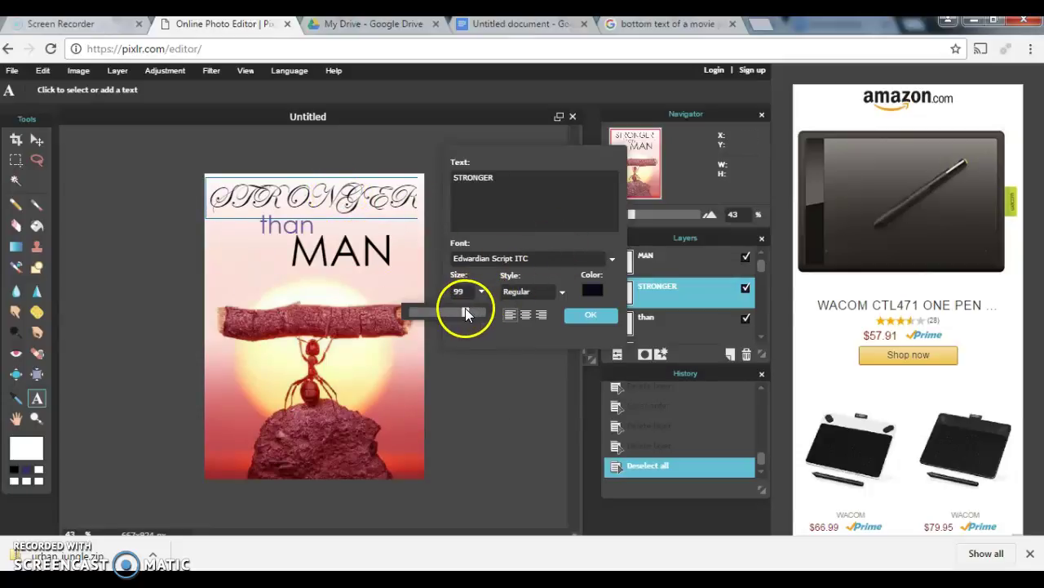
{"action": "left_click_drag", "start_coordinate": [465, 309], "coordinate": [462, 307]}
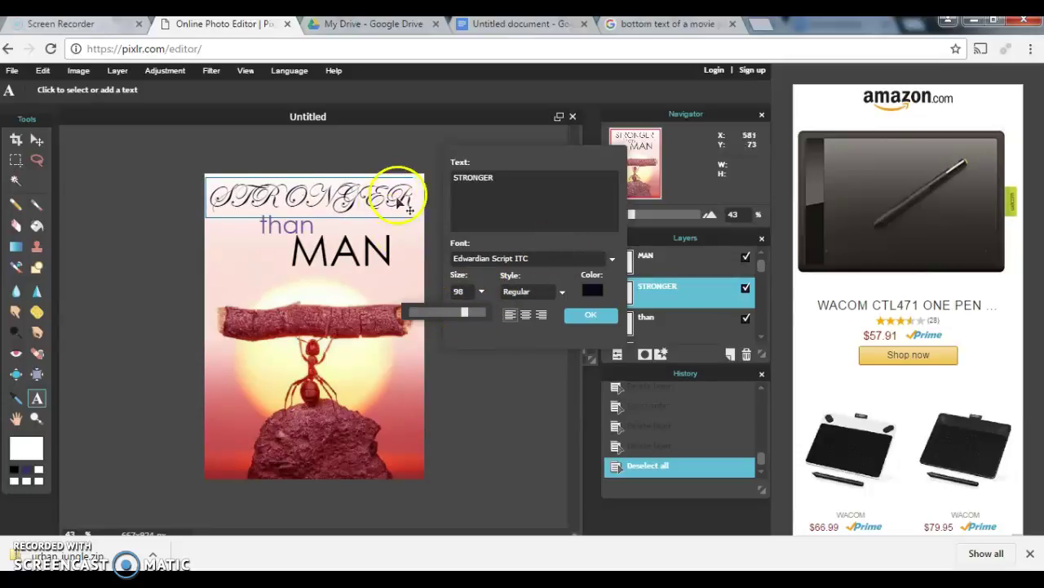
{"action": "left_click", "coordinate": [612, 257]}
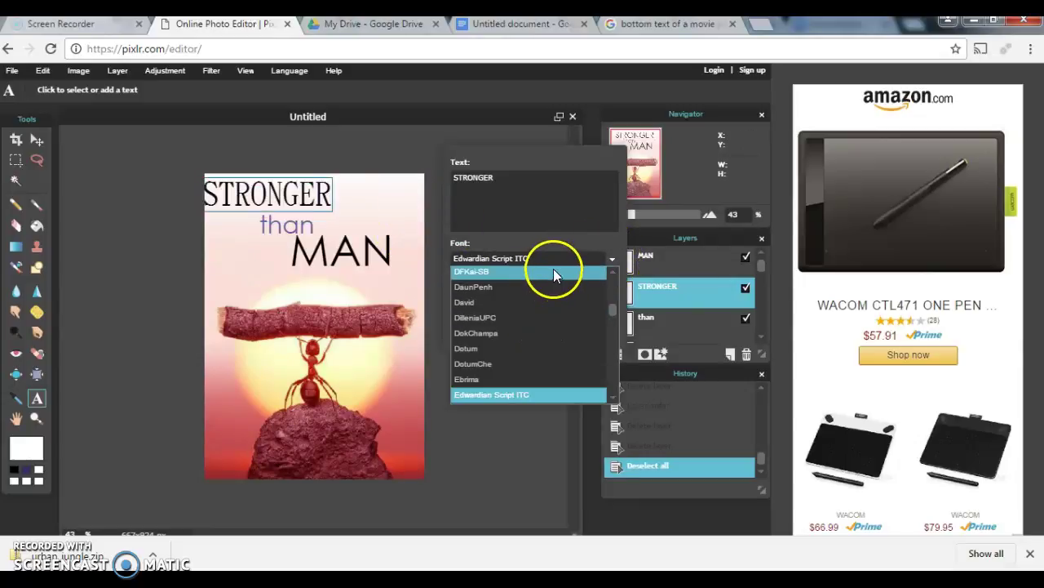
{"action": "left_click", "coordinate": [514, 261]}
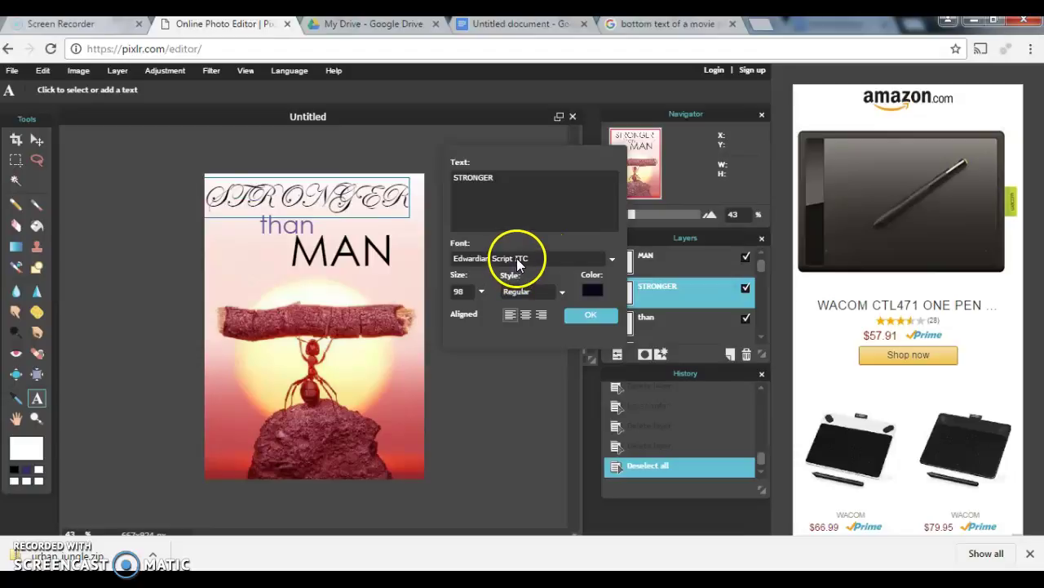
- Switch STRONGER to Freestyle Script and centre it at the poster's top
{"action": "left_click", "coordinate": [518, 260]}
{"action": "scroll", "coordinate": [606, 314], "scroll_direction": "down", "scroll_amount": 5}
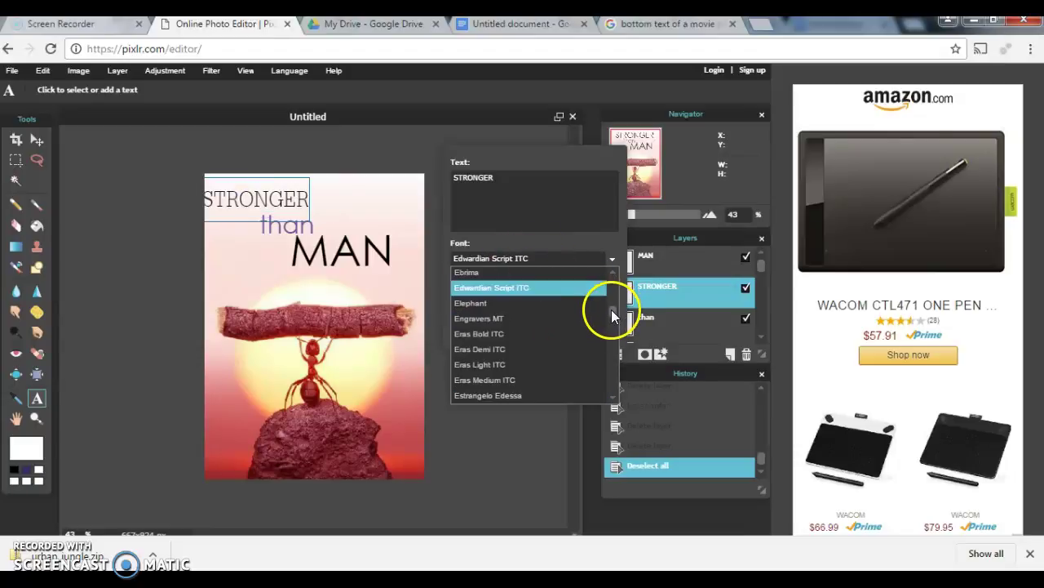
{"action": "left_click", "coordinate": [507, 301]}
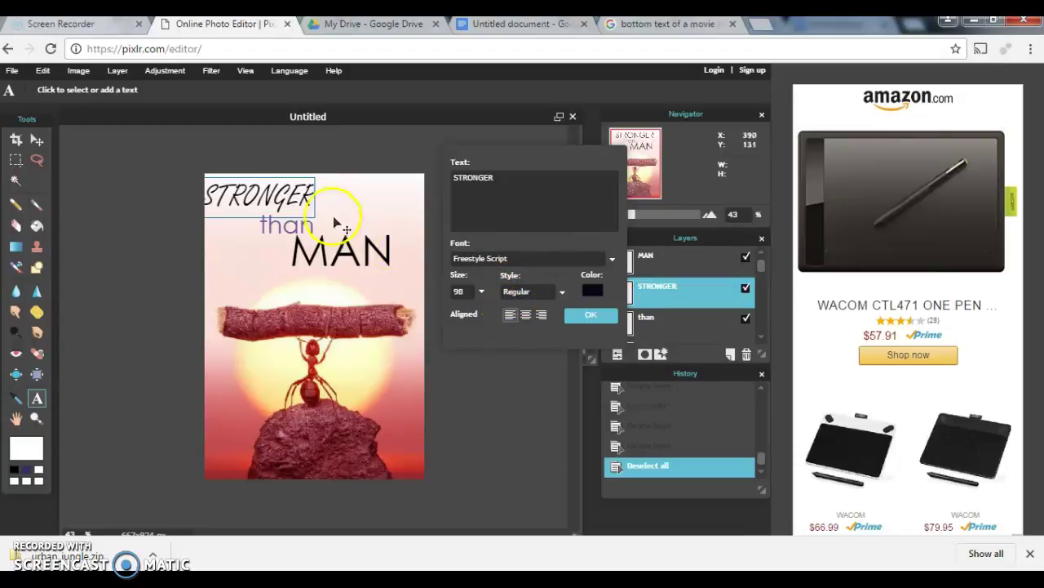
{"action": "left_click_drag", "start_coordinate": [308, 214], "coordinate": [334, 217]}
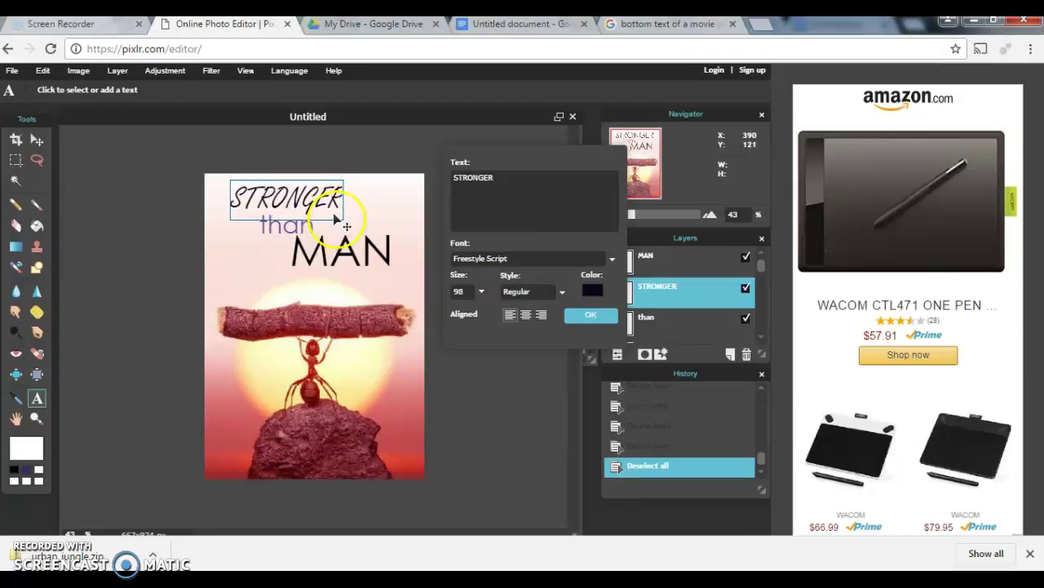
{"action": "left_click", "coordinate": [591, 315]}
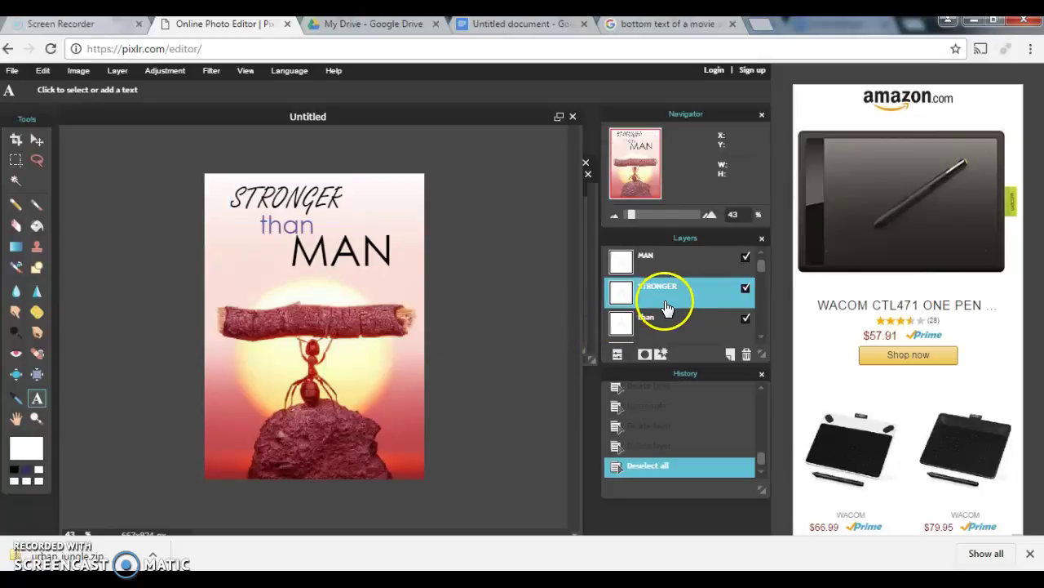
- Set the than text to Freestyle Script
{"action": "left_click", "coordinate": [625, 324]}
{"action": "left_click", "coordinate": [641, 287]}
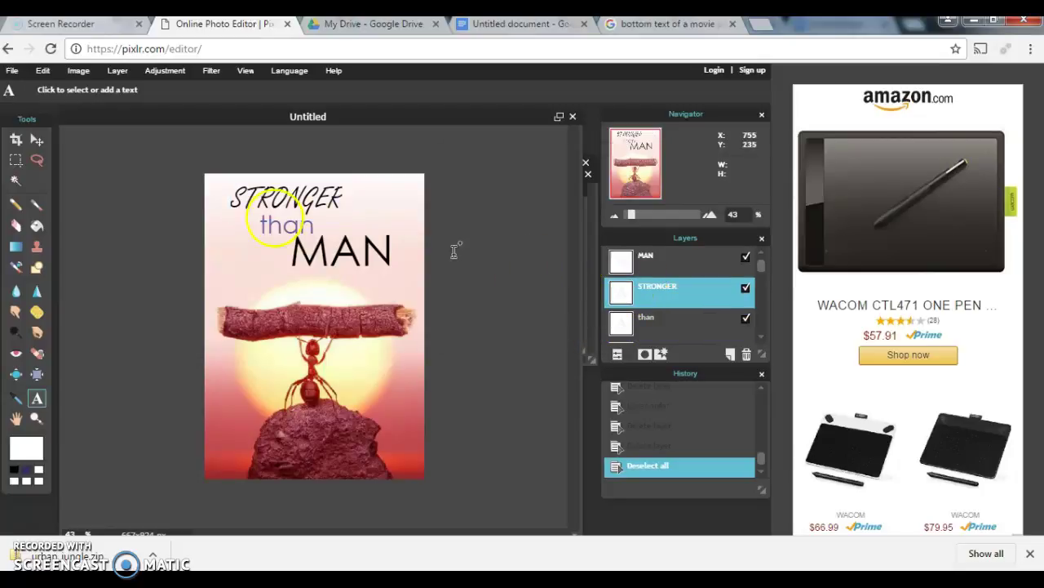
{"action": "left_click", "coordinate": [255, 209]}
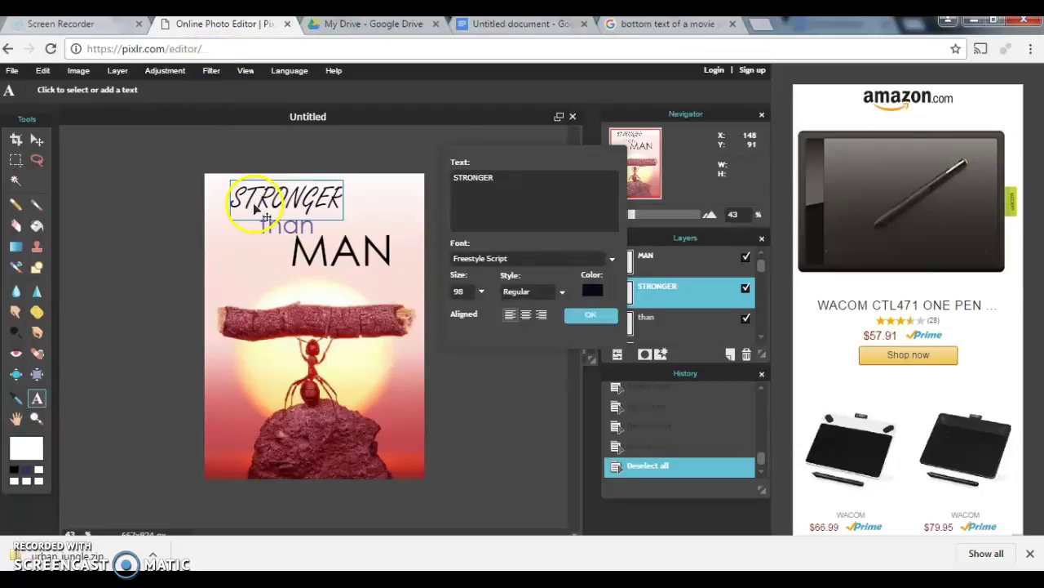
{"action": "left_click", "coordinate": [676, 322]}
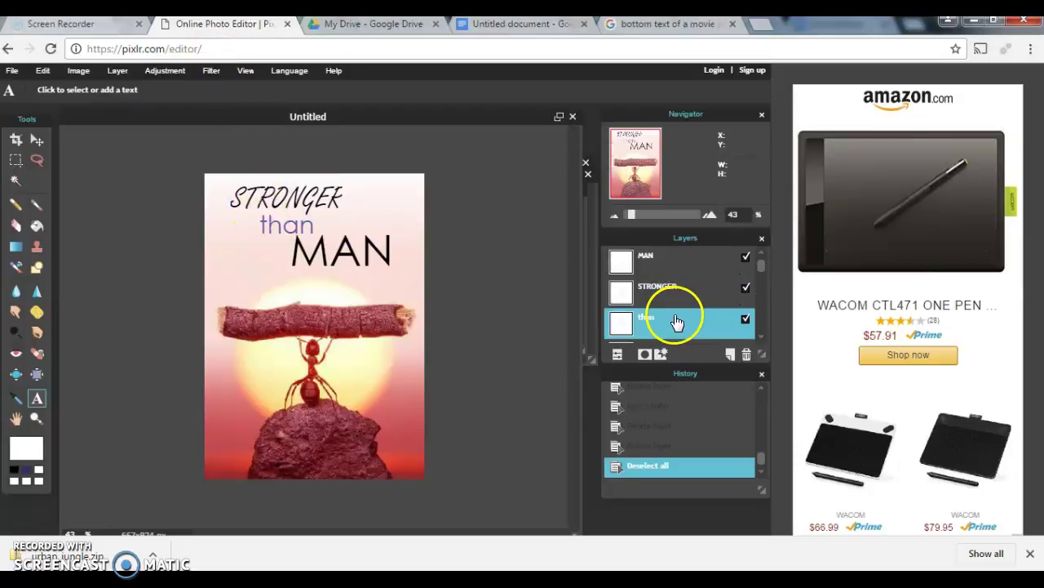
{"action": "left_click", "coordinate": [323, 228]}
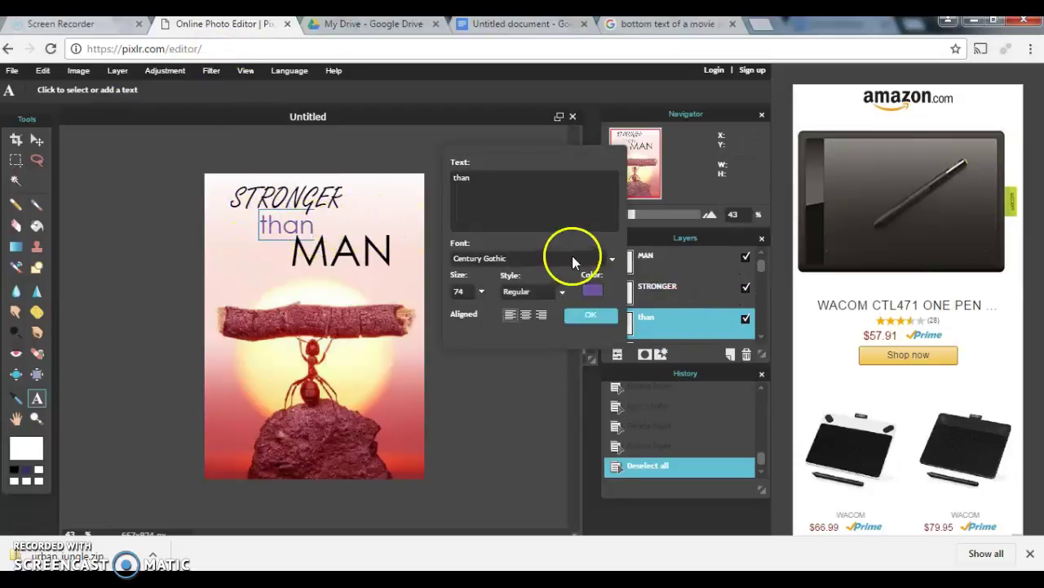
{"action": "left_click", "coordinate": [591, 255]}
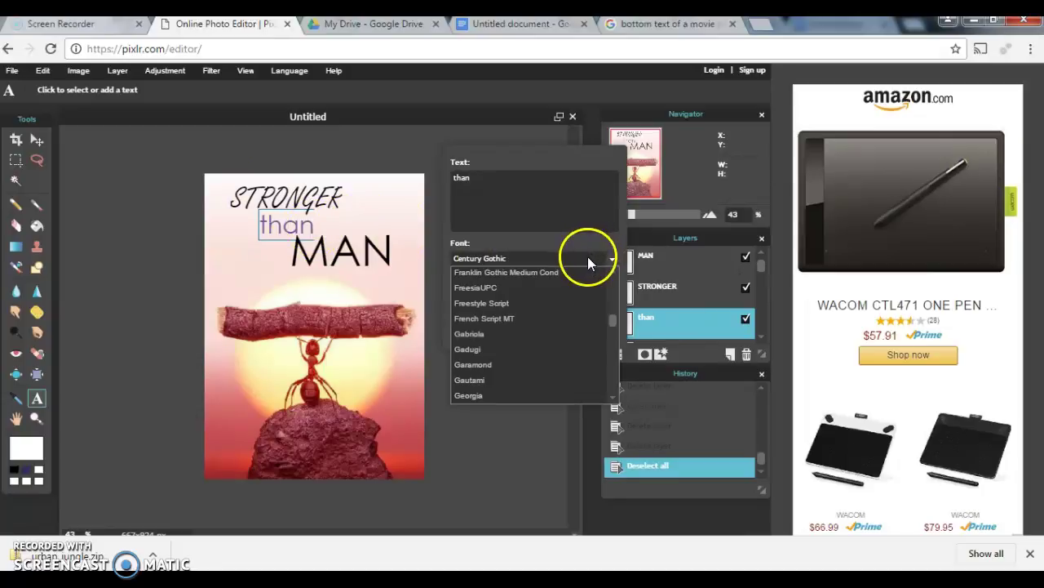
{"action": "left_click", "coordinate": [508, 302]}
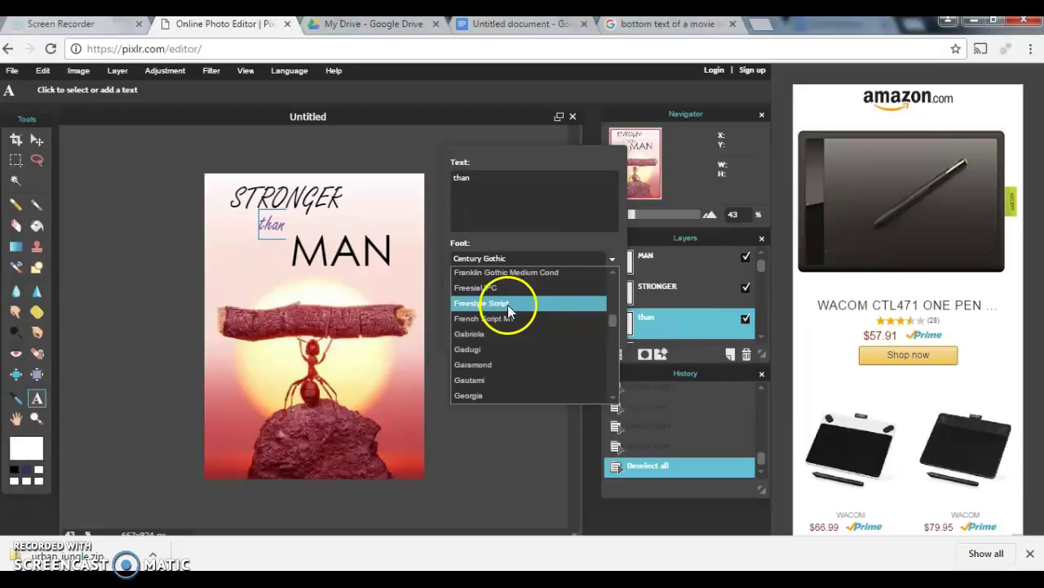
{"action": "left_click", "coordinate": [508, 304]}
{"action": "left_click", "coordinate": [598, 314]}
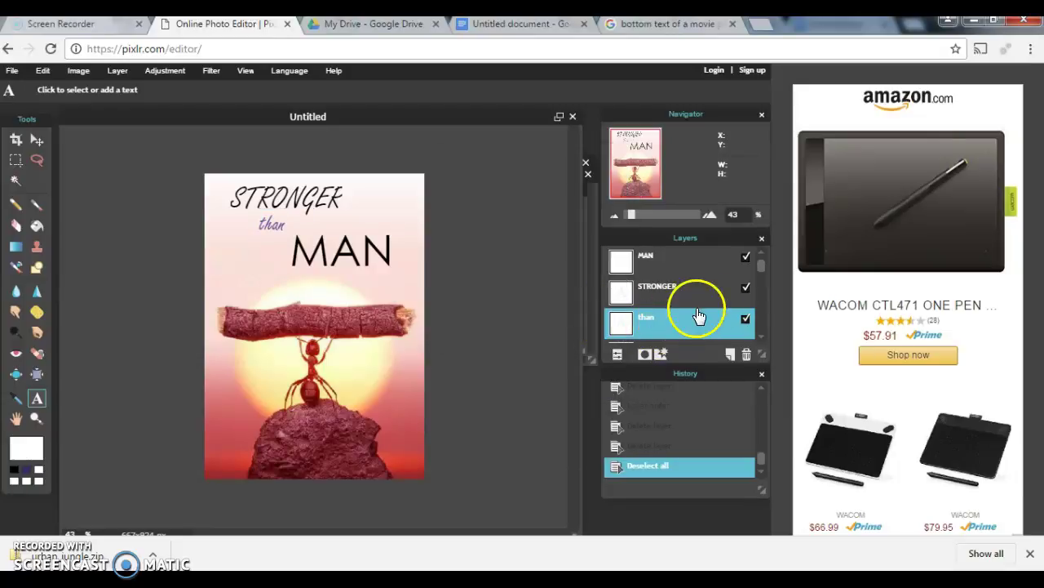
- Set the MAN text to Freestyle Script
{"action": "left_click", "coordinate": [664, 264]}
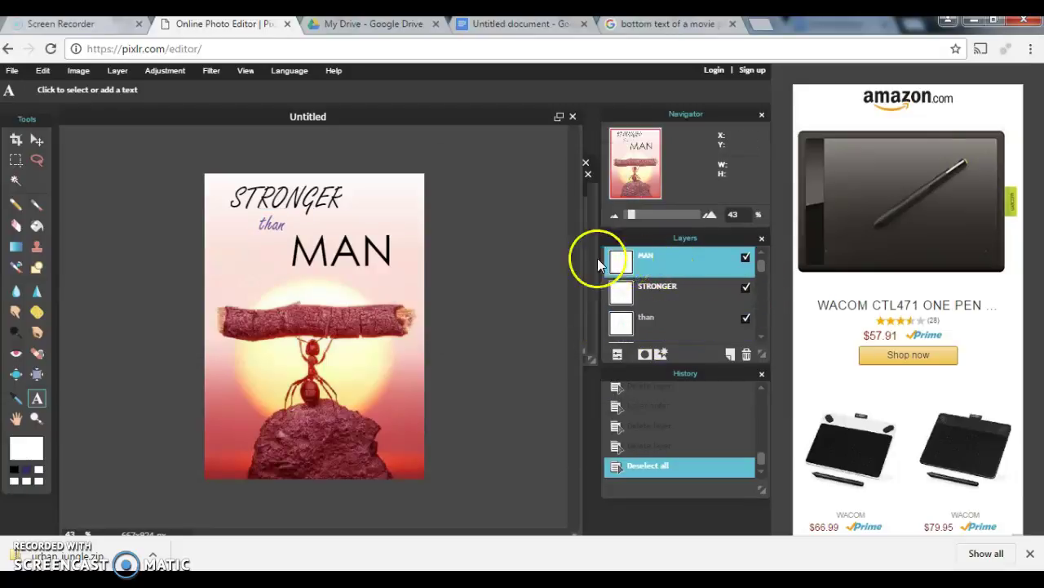
{"action": "left_click", "coordinate": [369, 263]}
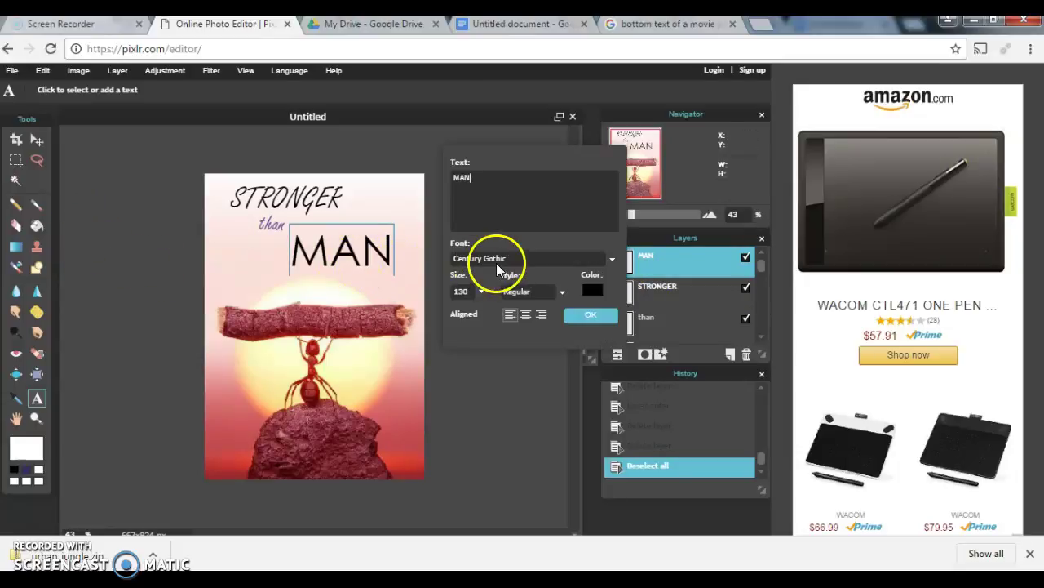
{"action": "left_click", "coordinate": [496, 260]}
{"action": "left_click", "coordinate": [490, 305]}
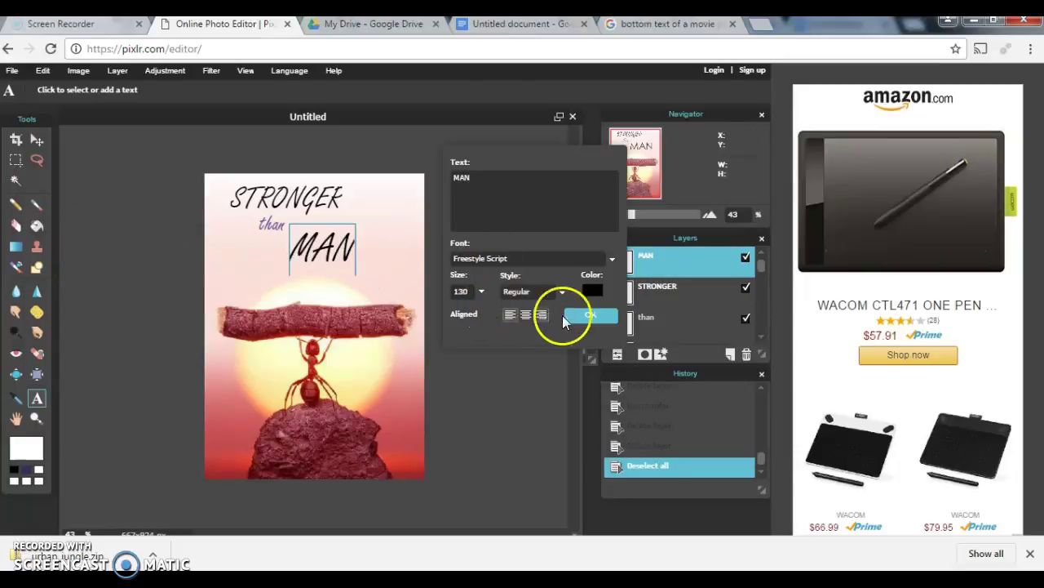
{"action": "left_click", "coordinate": [584, 315]}
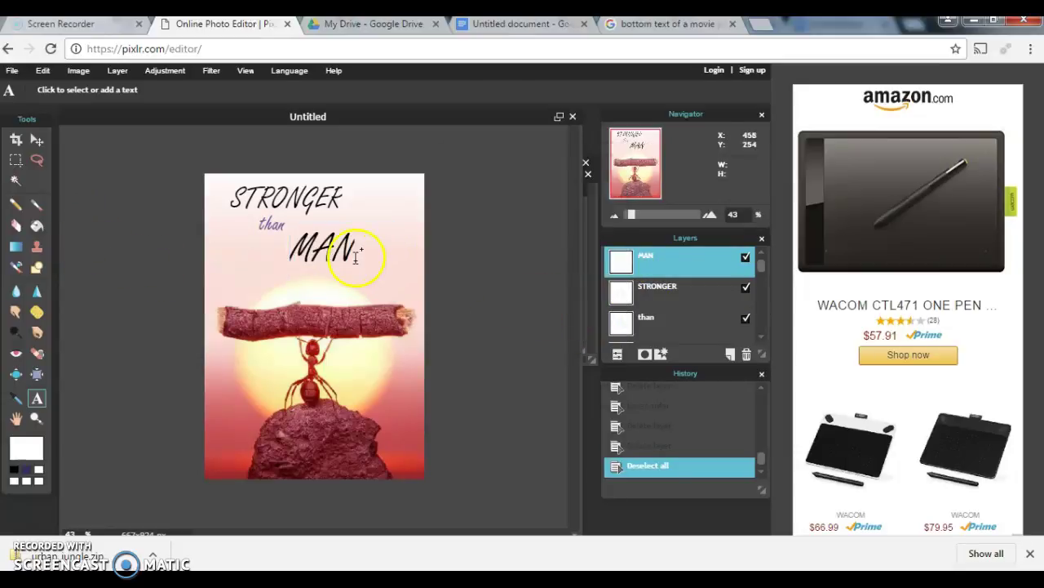
- Move MAN up and right, STRONGER left, and place than between them
{"action": "left_click", "coordinate": [36, 141]}
{"action": "left_click_drag", "start_coordinate": [357, 258], "coordinate": [403, 228]}
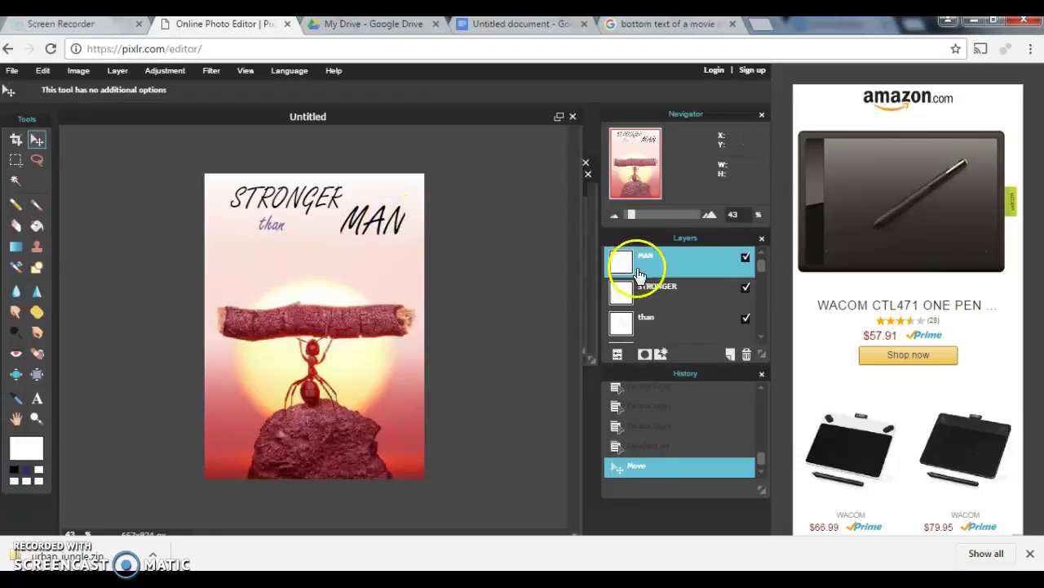
{"action": "left_click", "coordinate": [653, 292]}
{"action": "left_click_drag", "start_coordinate": [276, 204], "coordinate": [263, 206]}
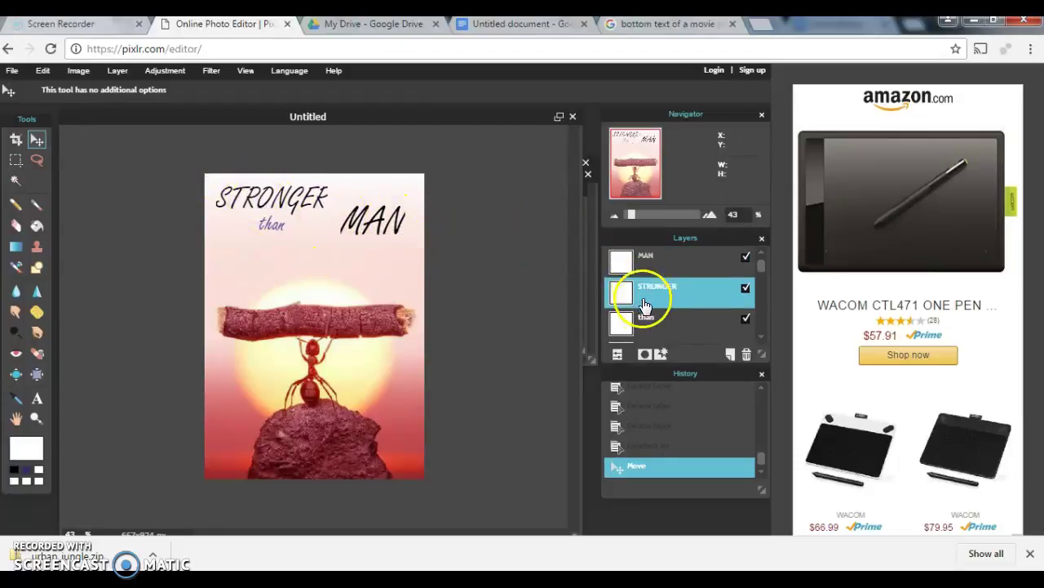
{"action": "left_click", "coordinate": [646, 318]}
{"action": "left_click_drag", "start_coordinate": [271, 228], "coordinate": [367, 262]}
- Move than below Add Lots of Names, nudge it beside MAN, and shift STRONGER slightly right and down
{"action": "left_click", "coordinate": [621, 261]}
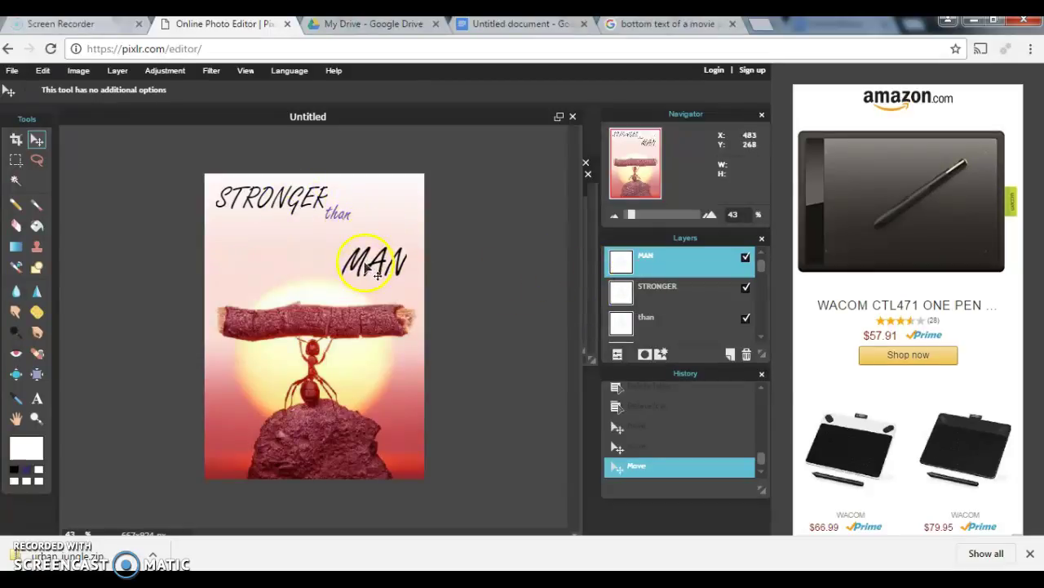
{"action": "left_click_drag", "start_coordinate": [657, 325], "coordinate": [657, 343]}
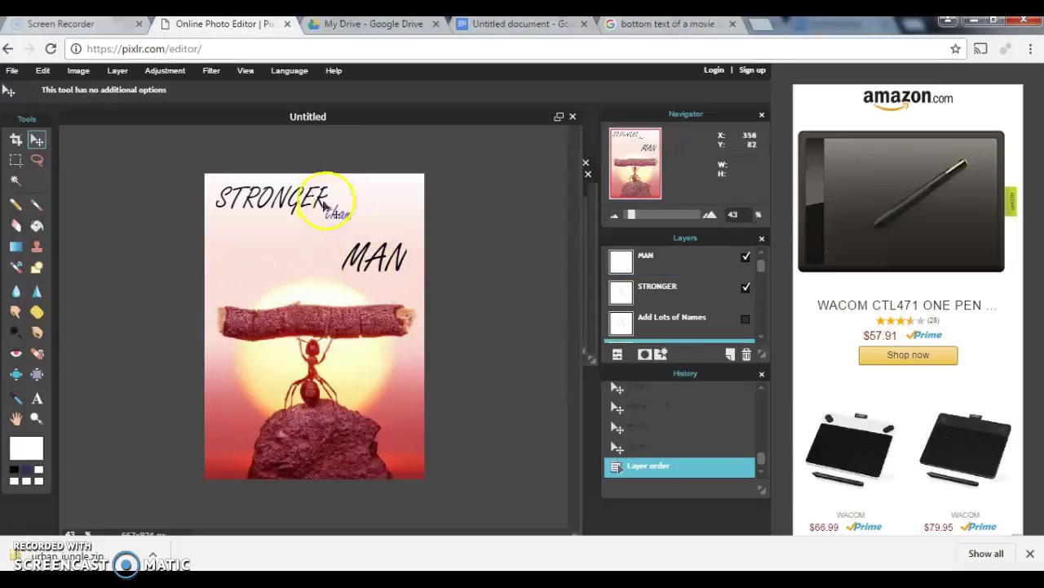
{"action": "left_click_drag", "start_coordinate": [328, 204], "coordinate": [332, 232]}
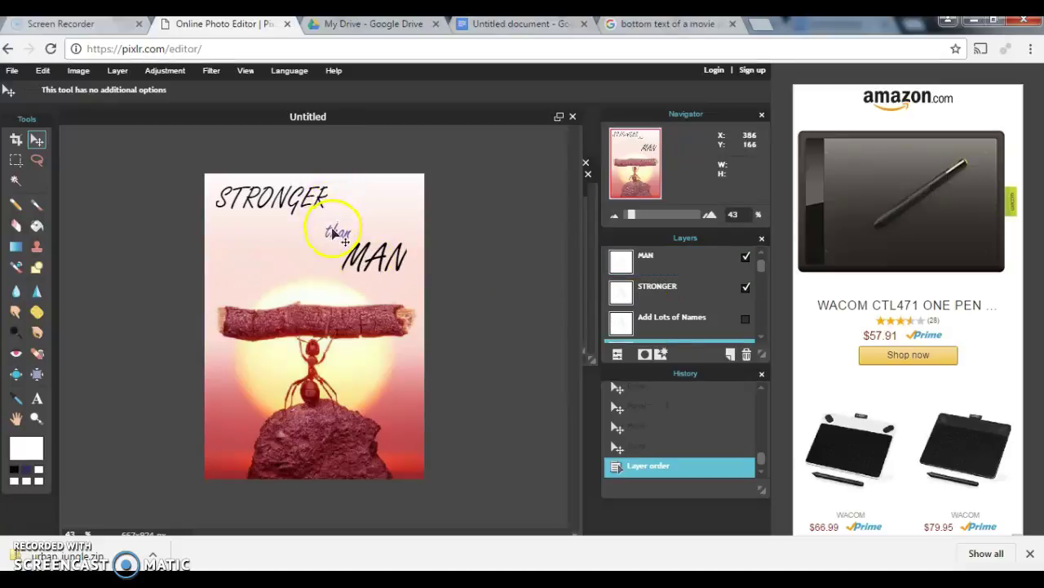
{"action": "left_click", "coordinate": [676, 292]}
{"action": "left_click_drag", "start_coordinate": [242, 194], "coordinate": [253, 199]}
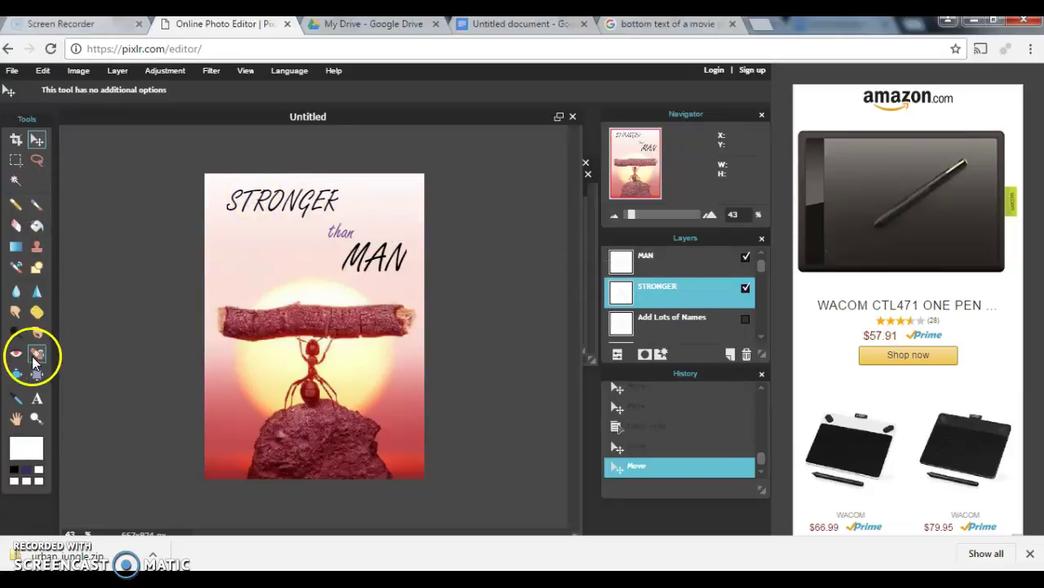
- Enlarge STRONGER to text size 130
{"action": "left_click", "coordinate": [37, 398]}
{"action": "left_click", "coordinate": [282, 209]}
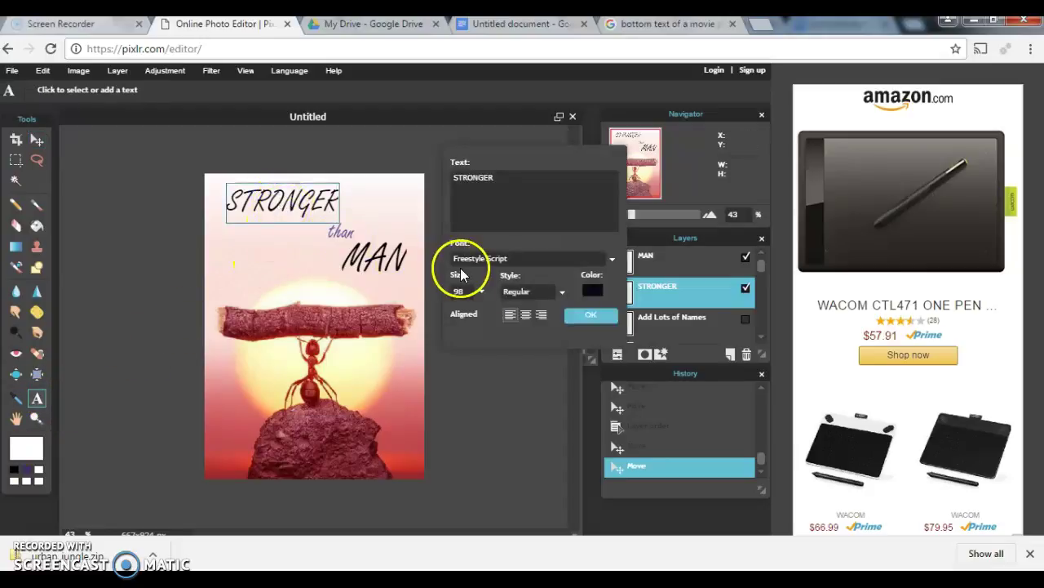
{"action": "left_click", "coordinate": [482, 292]}
{"action": "mouse_move", "coordinate": [475, 312]}
{"action": "left_mouse_down"}
{"action": "mouse_move", "coordinate": [503, 313]}
{"action": "mouse_move", "coordinate": [482, 314]}
{"action": "mouse_move", "coordinate": [492, 313]}
{"action": "left_mouse_up"}
{"action": "left_click", "coordinate": [590, 315]}
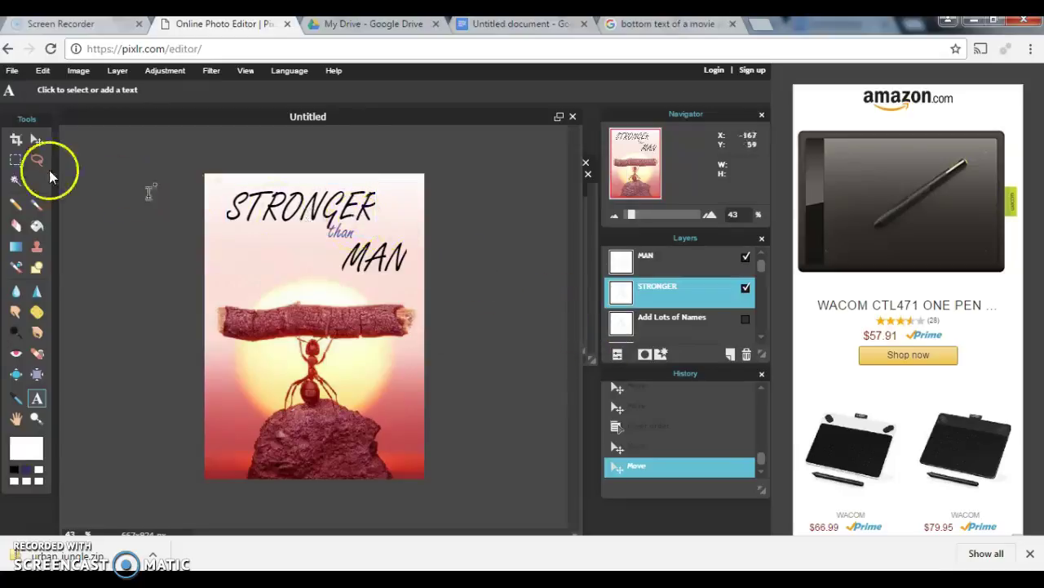
- Shift STRONGER slightly up-left and place than between STRONGER and MAN
{"action": "left_click", "coordinate": [37, 140]}
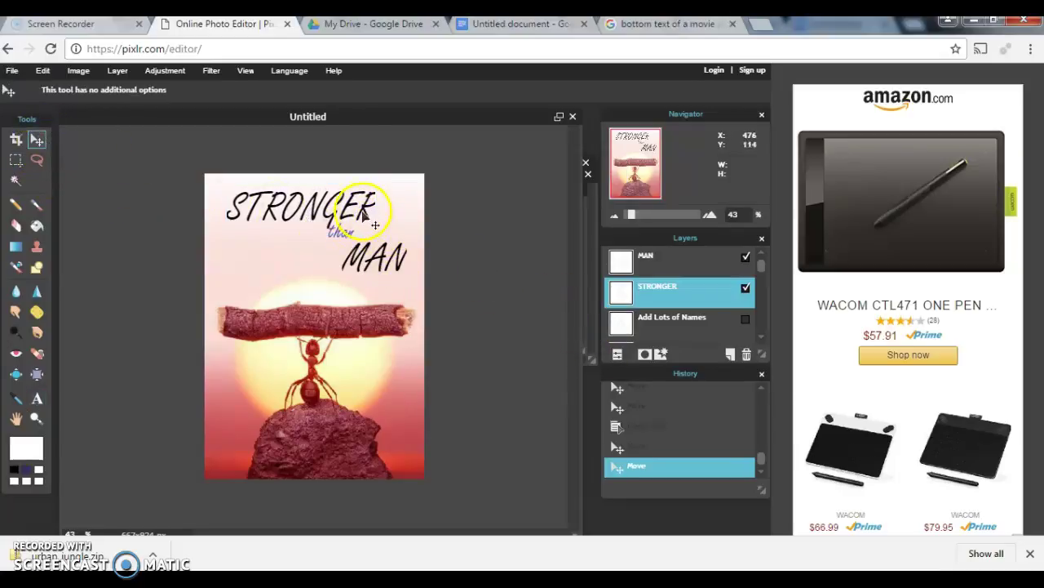
{"action": "left_click_drag", "start_coordinate": [365, 214], "coordinate": [359, 211]}
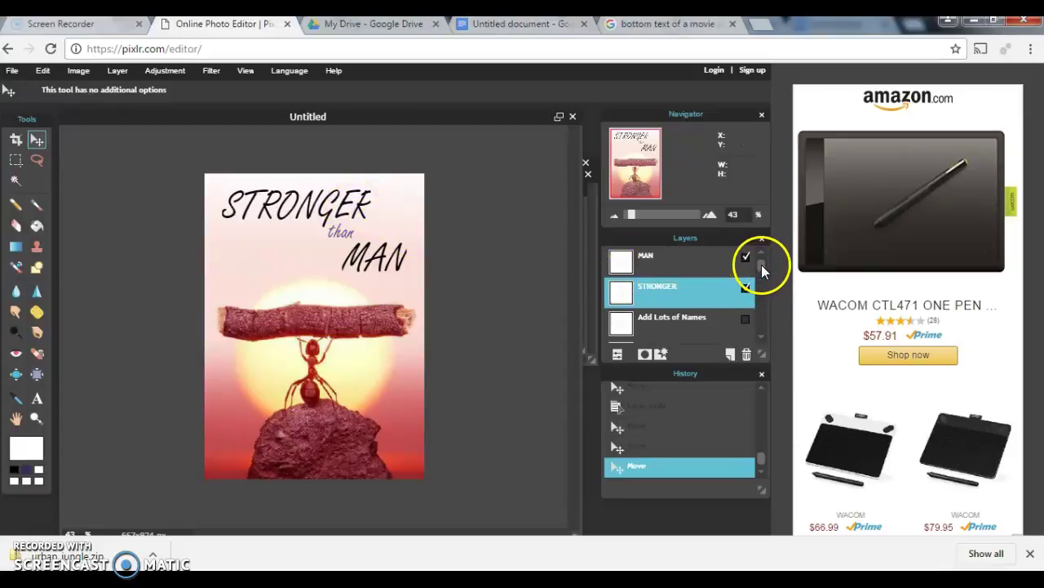
{"action": "left_click_drag", "start_coordinate": [761, 264], "coordinate": [756, 292]}
{"action": "left_click", "coordinate": [645, 329]}
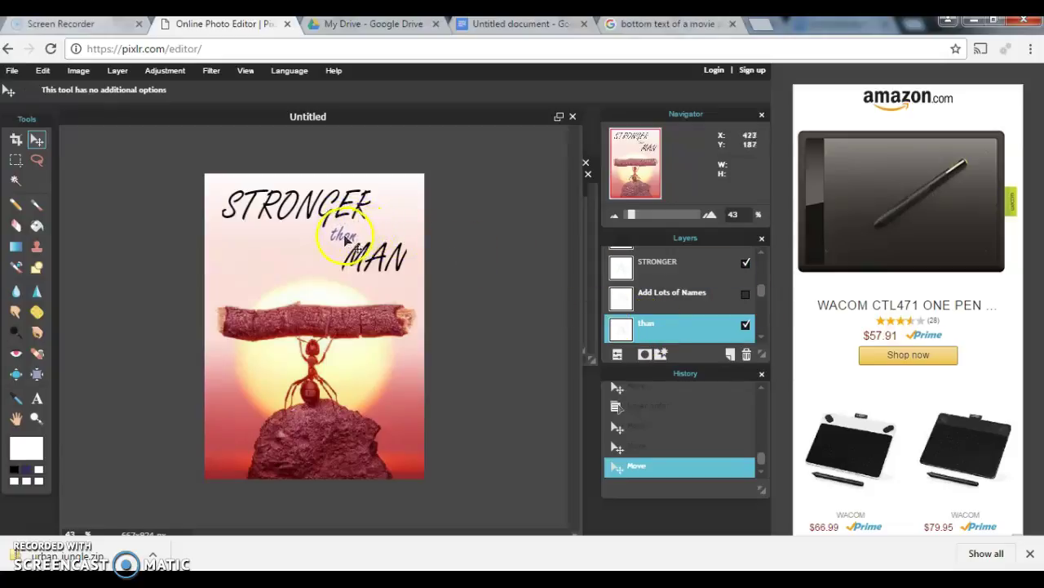
{"action": "left_click_drag", "start_coordinate": [292, 257], "coordinate": [354, 235]}
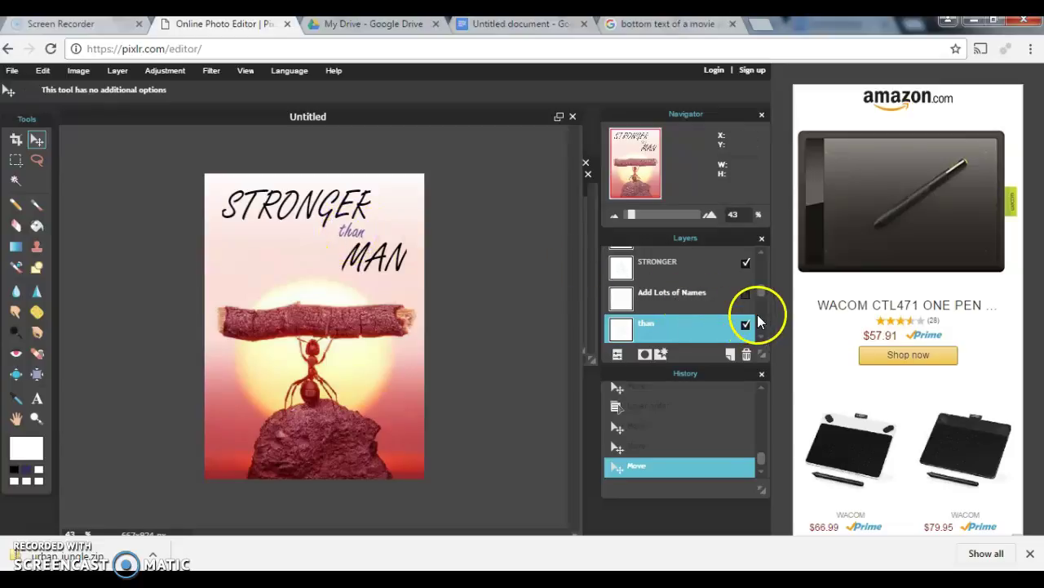
- Nudge MAN left so it sits beneath than
{"action": "left_click_drag", "start_coordinate": [762, 291], "coordinate": [760, 265]}
{"action": "left_click", "coordinate": [675, 261]}
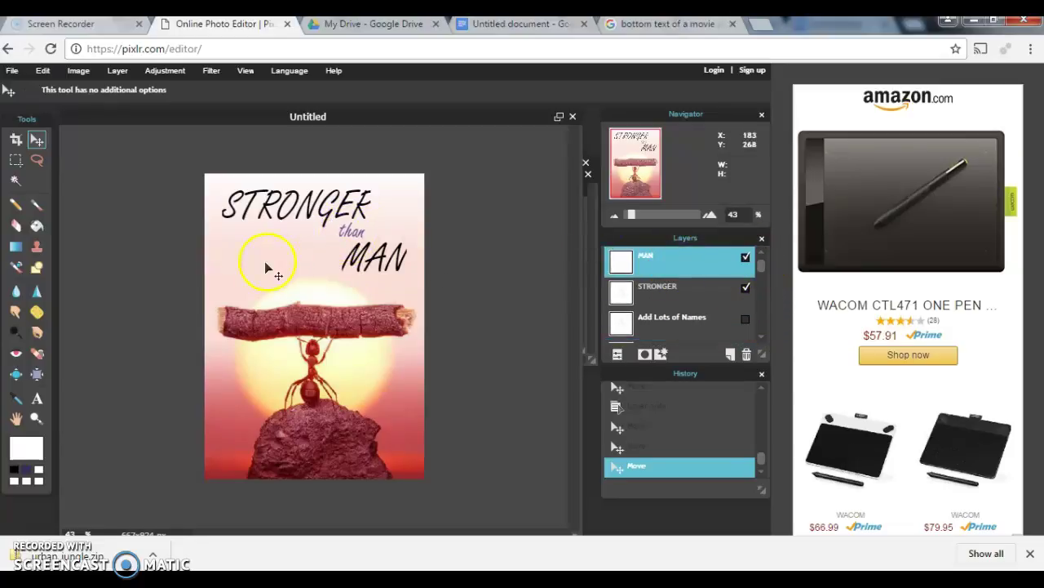
{"action": "left_click_drag", "start_coordinate": [377, 273], "coordinate": [366, 271]}
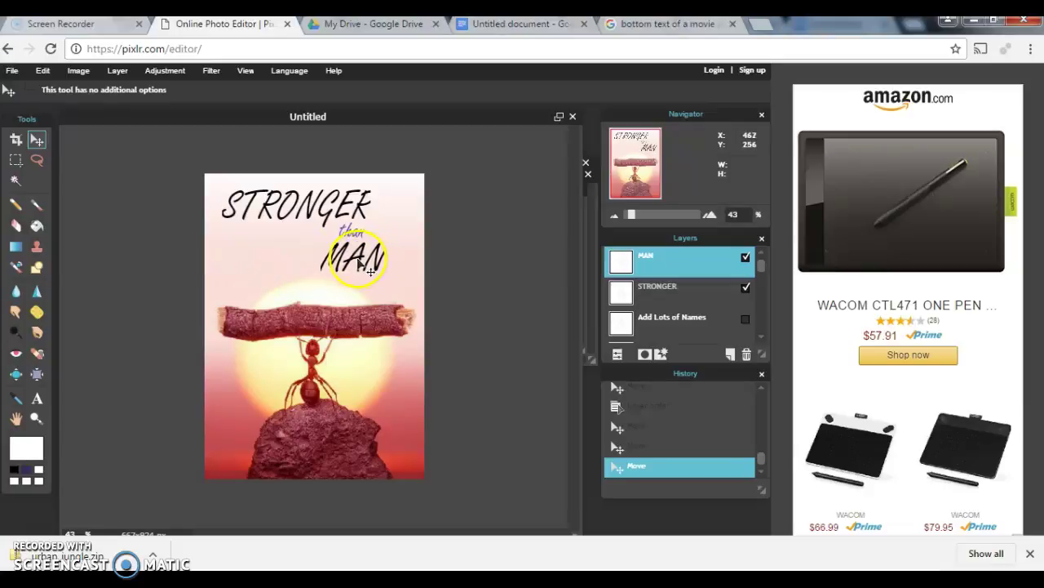
{"action": "left_click_drag", "start_coordinate": [368, 261], "coordinate": [377, 266]}
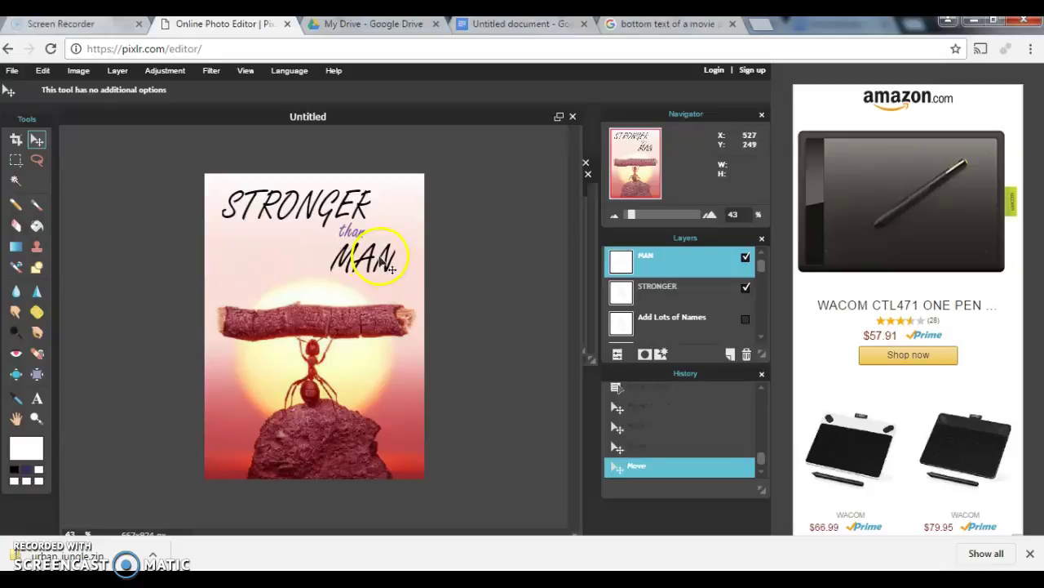
- Rasterize the MAN text layer and nudge it slightly down and right
{"action": "left_click", "coordinate": [42, 70]}
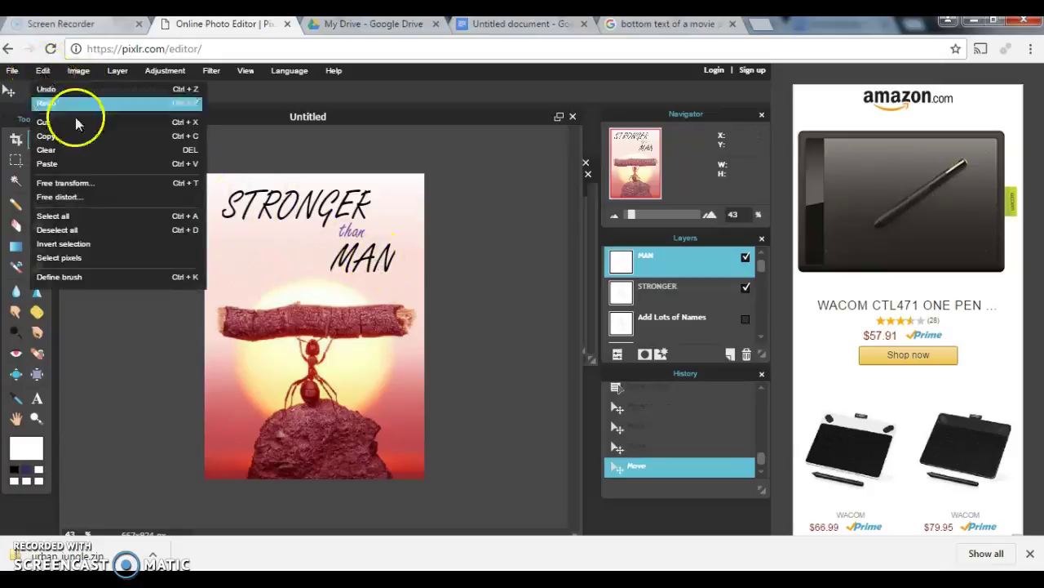
{"action": "left_click", "coordinate": [92, 193]}
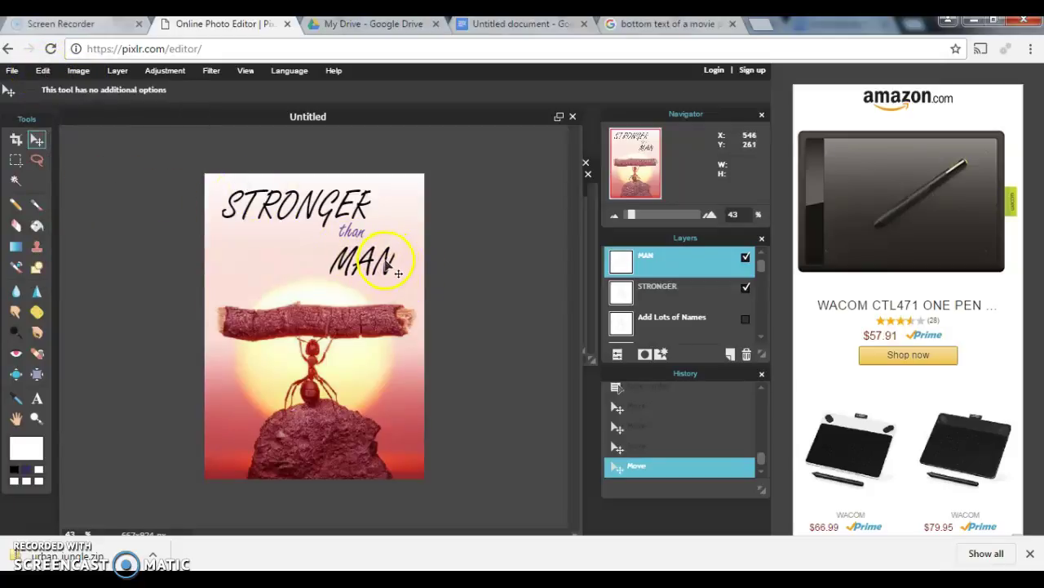
{"action": "right_click", "coordinate": [642, 265]}
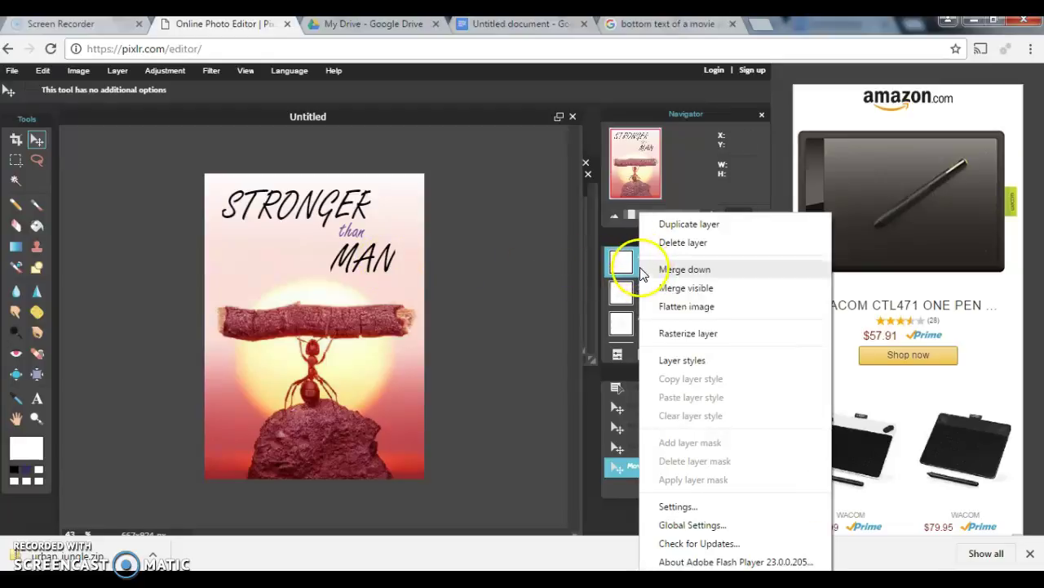
{"action": "left_click", "coordinate": [708, 334]}
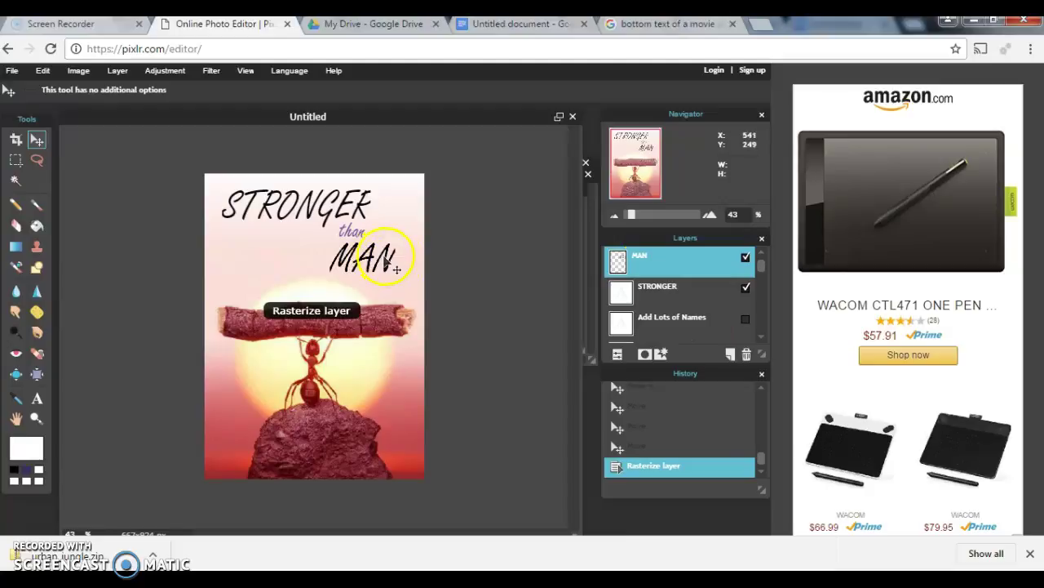
{"action": "left_click_drag", "start_coordinate": [394, 264], "coordinate": [397, 271]}
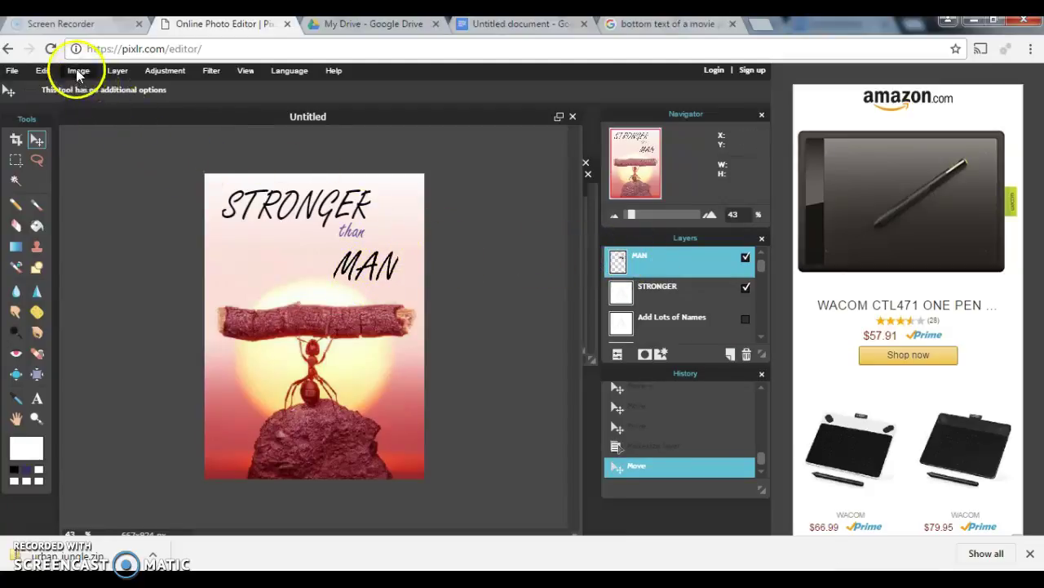
- Scale MAN up and rotate it slightly with Free transform
{"action": "left_click", "coordinate": [42, 70]}
{"action": "left_click", "coordinate": [58, 181]}
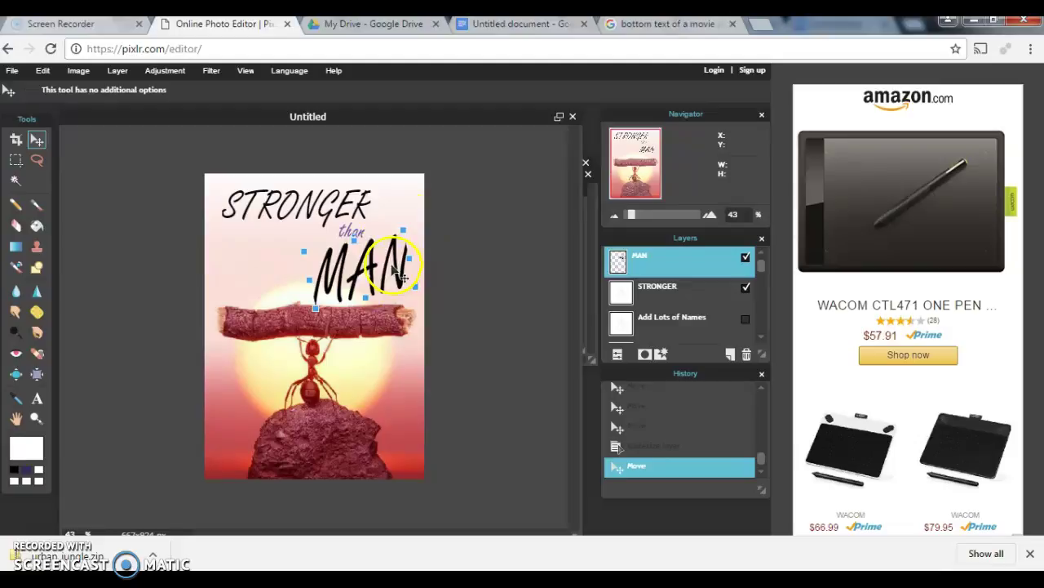
{"action": "key", "text": "Return"}
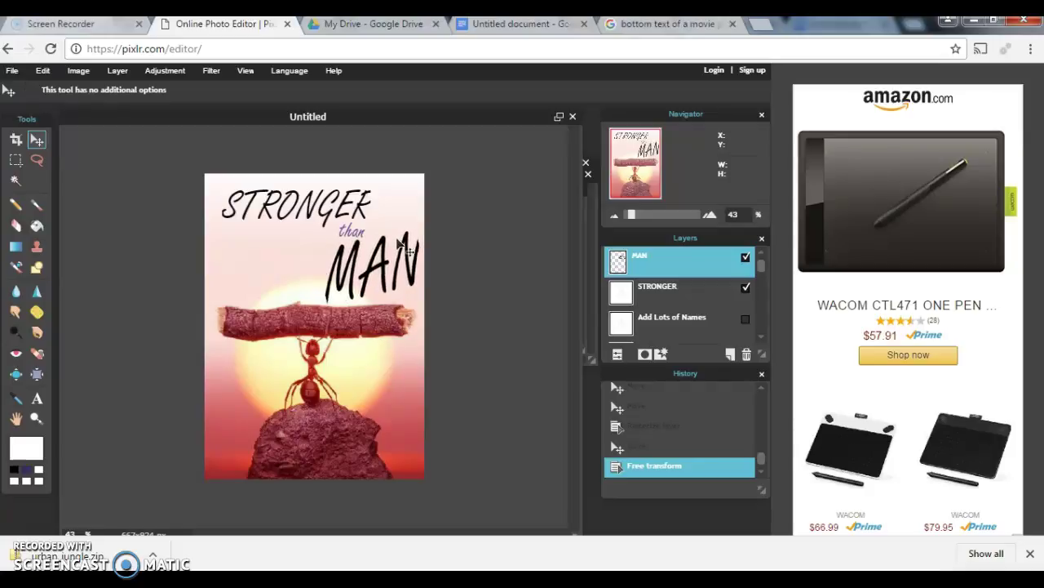
{"action": "left_click", "coordinate": [328, 342]}
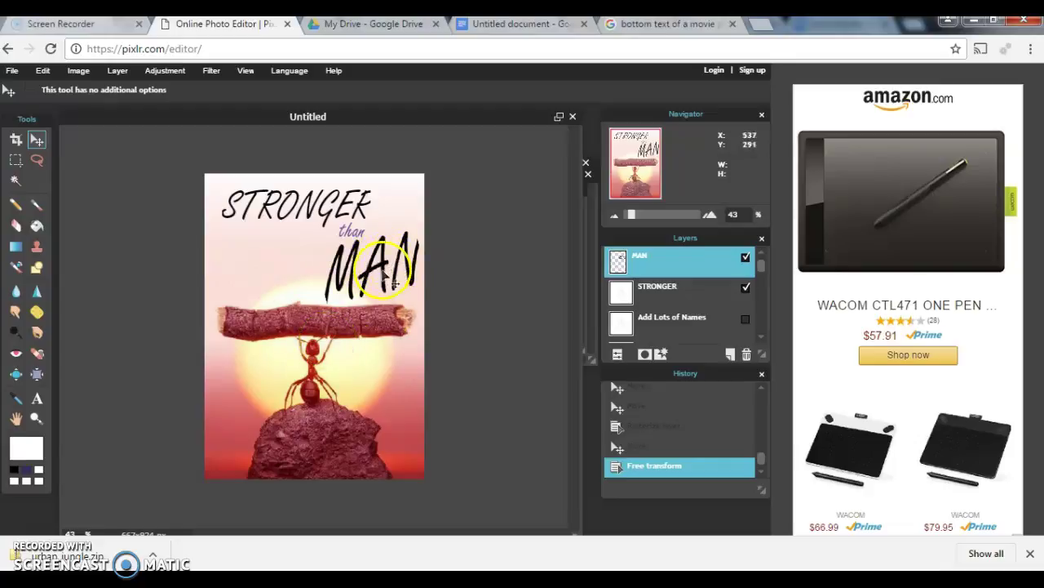
{"action": "left_click", "coordinate": [622, 291]}
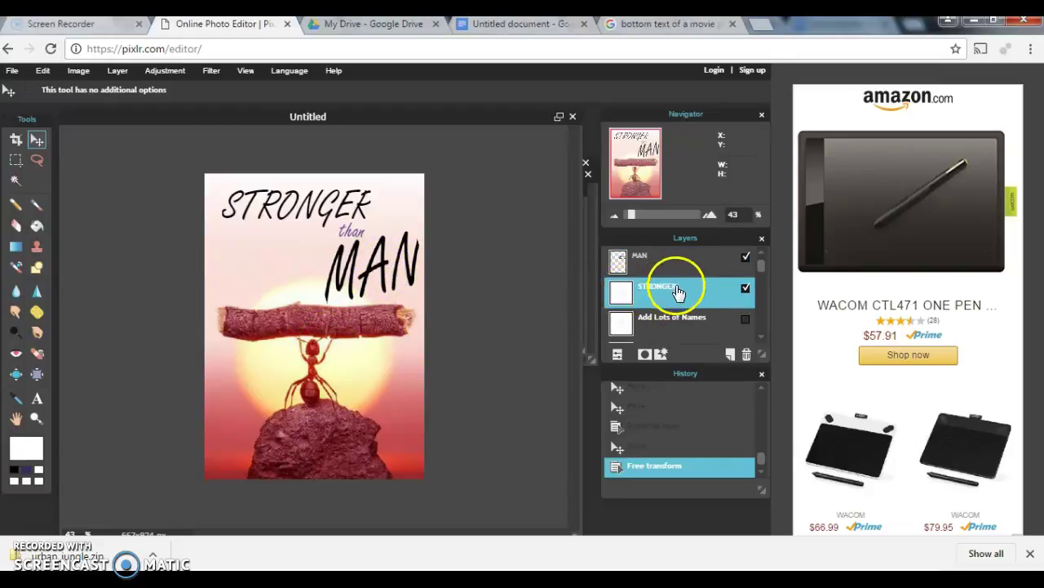
{"action": "left_click", "coordinate": [38, 399]}
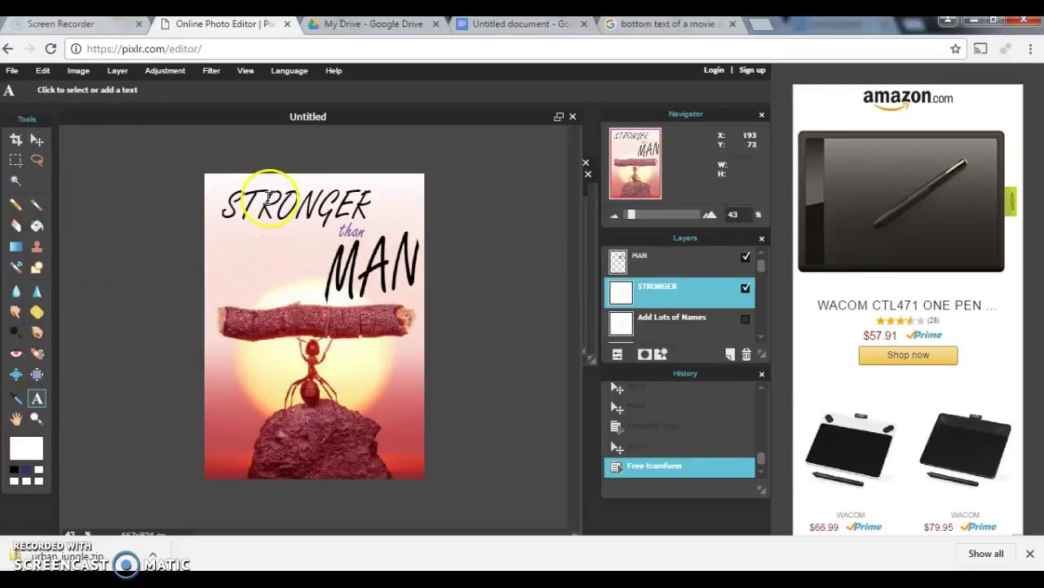
{"action": "left_click", "coordinate": [312, 193]}
{"action": "left_click", "coordinate": [600, 315]}
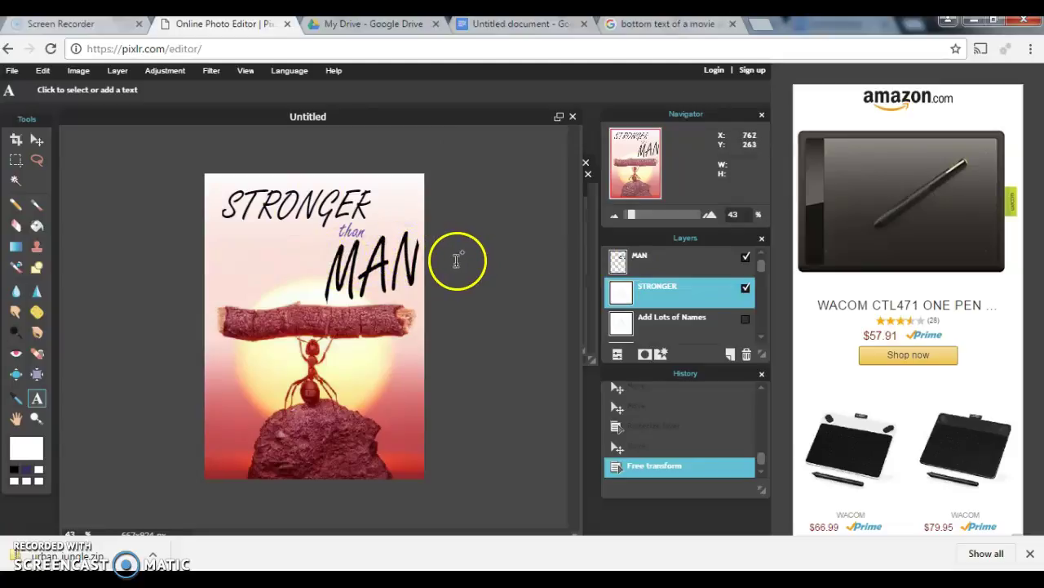
{"action": "left_click", "coordinate": [618, 260]}
{"action": "left_click", "coordinate": [642, 290]}
{"action": "right_click", "coordinate": [650, 294]}
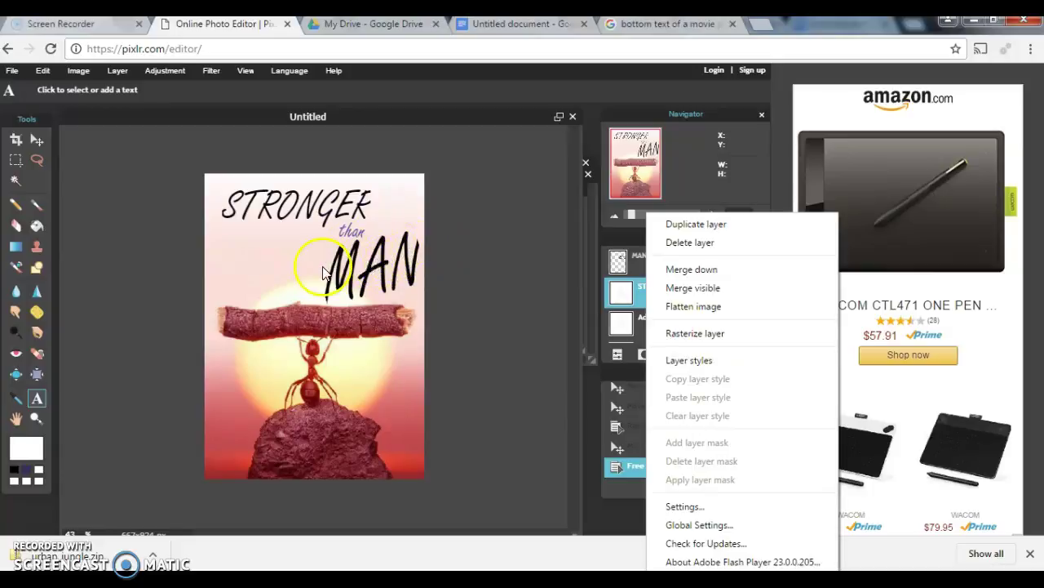
{"action": "left_click", "coordinate": [385, 269]}
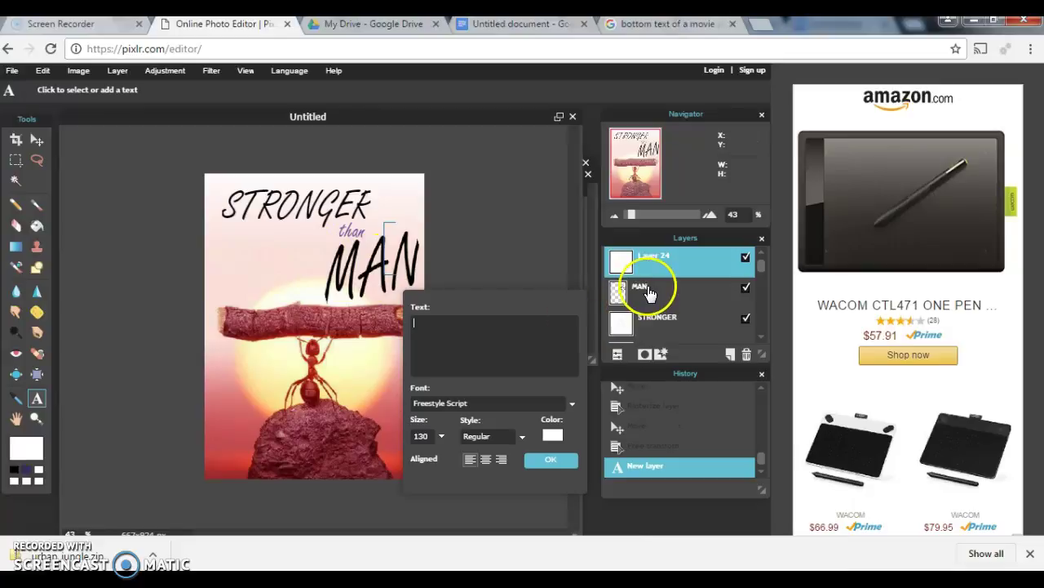
{"action": "left_click", "coordinate": [745, 352]}
{"action": "left_click", "coordinate": [746, 352]}
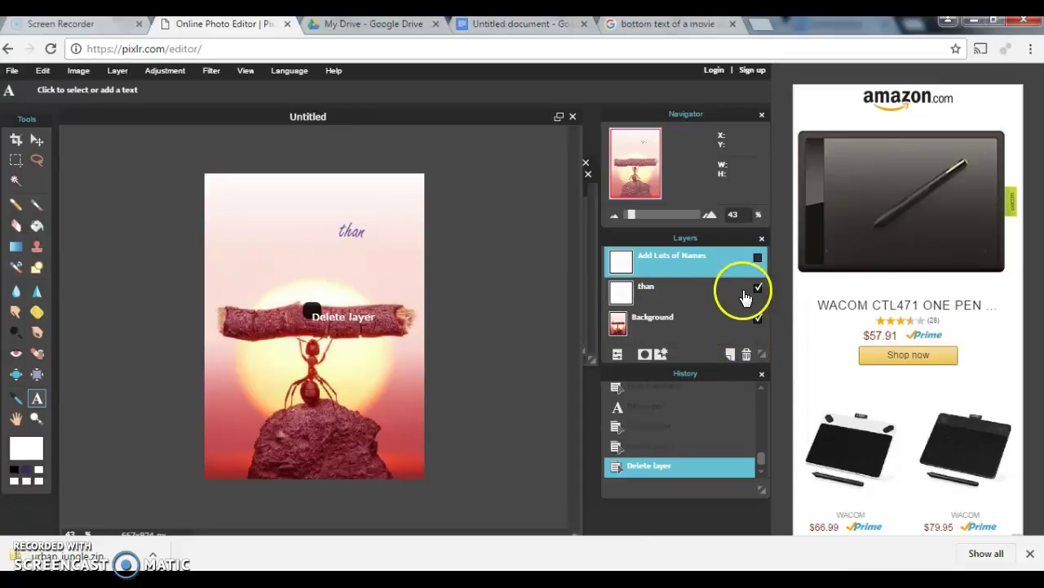
{"action": "key", "text": "ctrl+z"}
{"action": "key", "text": "ctrl+z"}
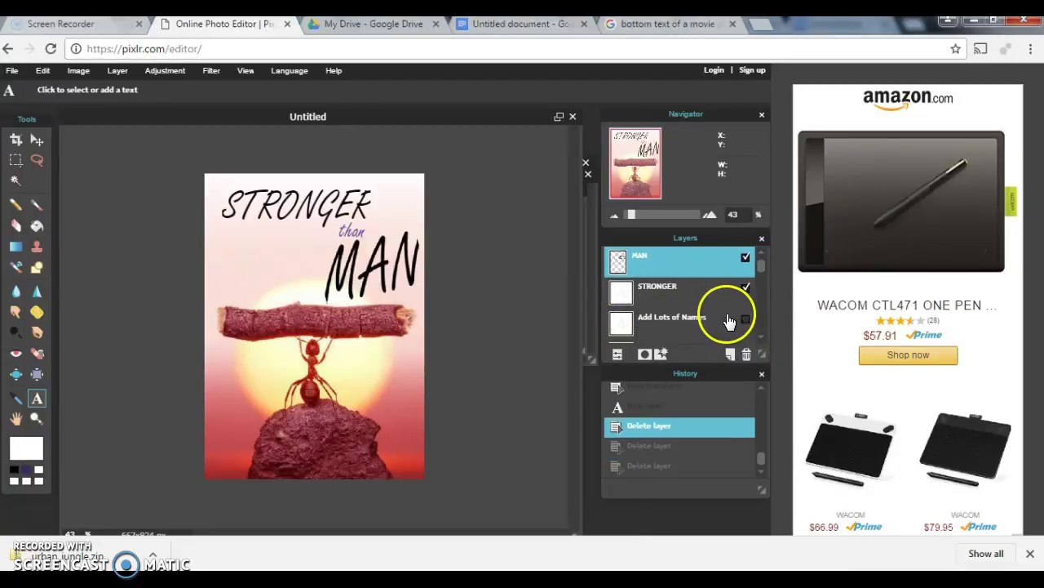